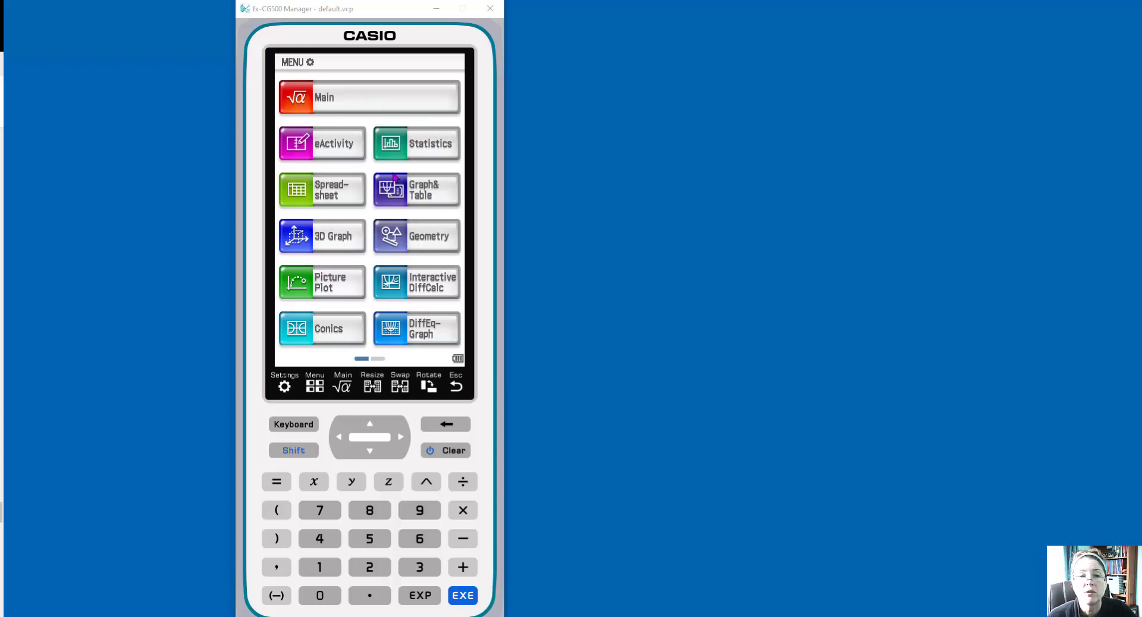
Browse the app pages, switch the emulator to Resizable Mode, narrow it, and open Graph&Table.
left_click(375, 359)
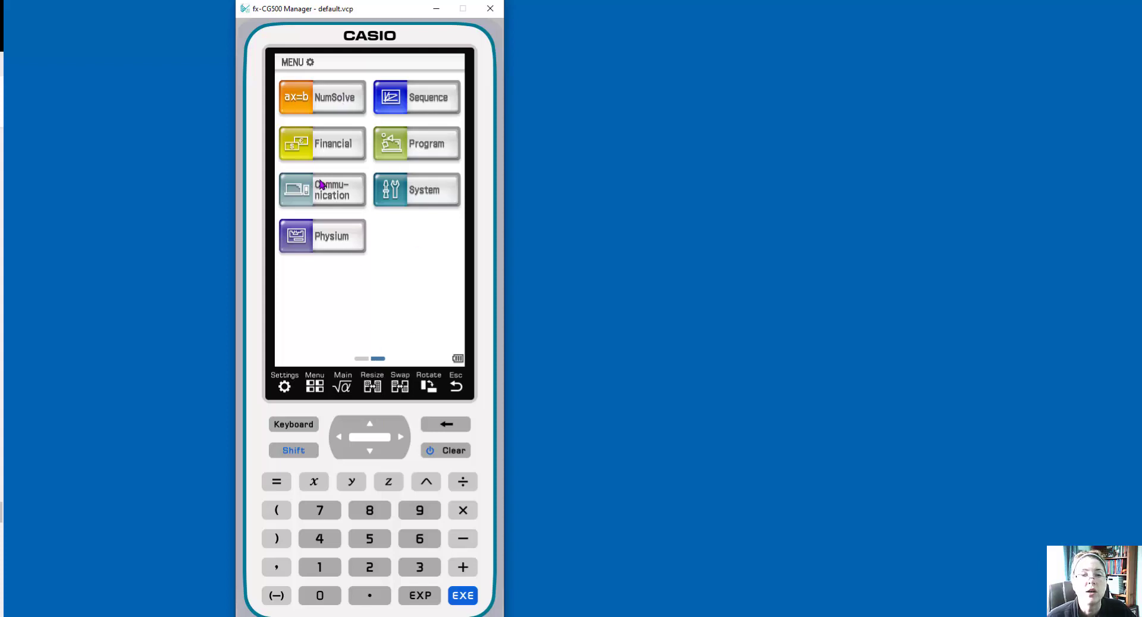
left_click(361, 360)
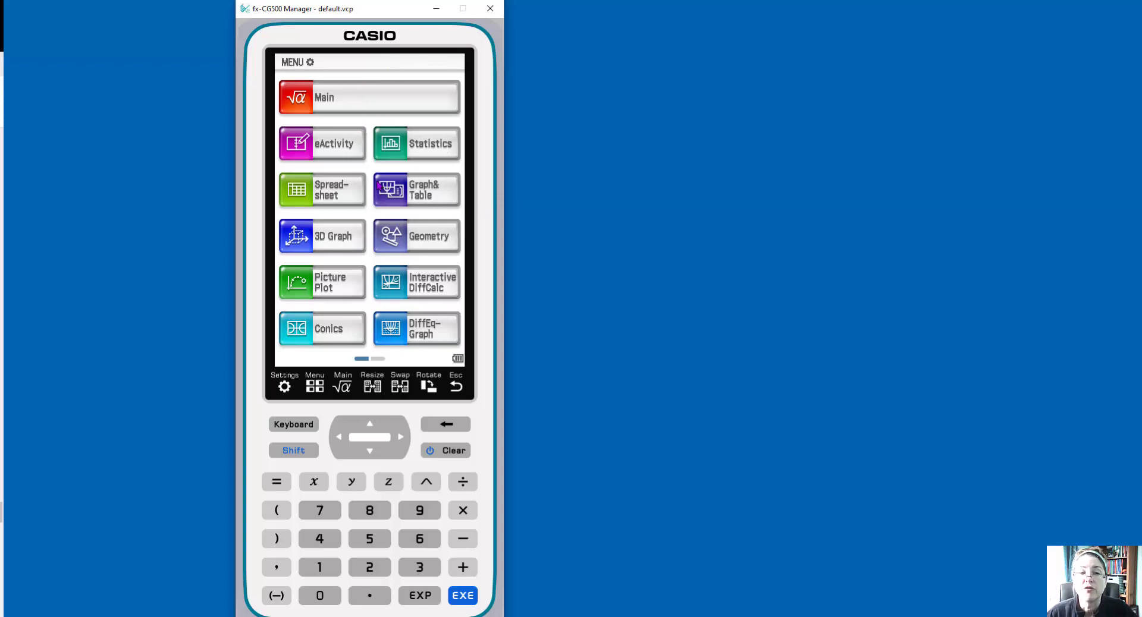
right_click(489, 337)
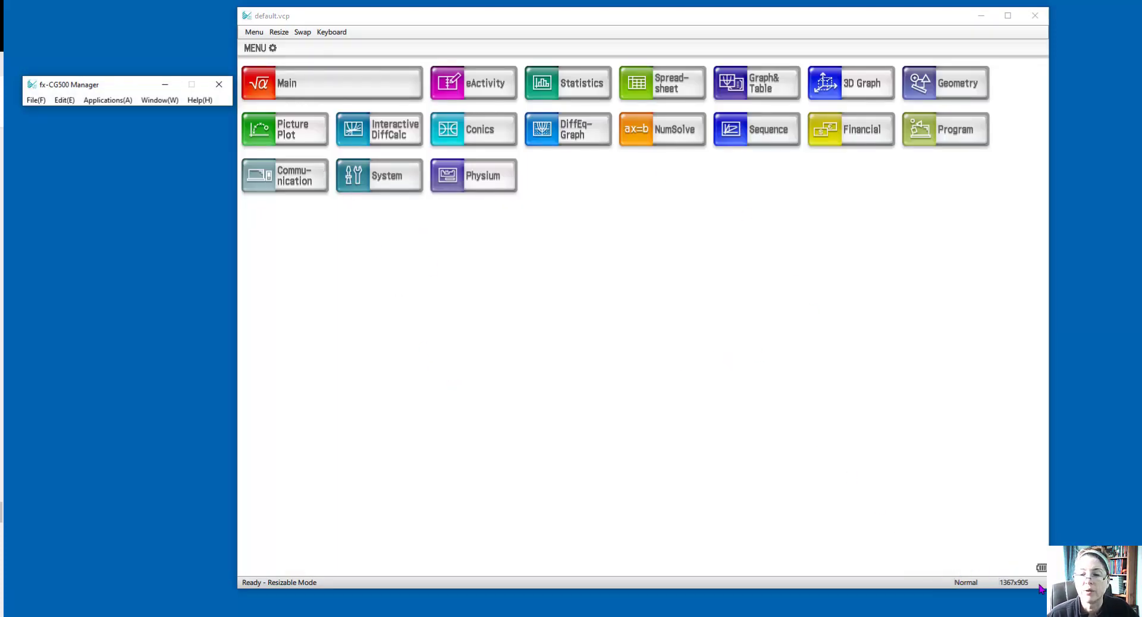
left_click_drag(1047, 505, 961, 565)
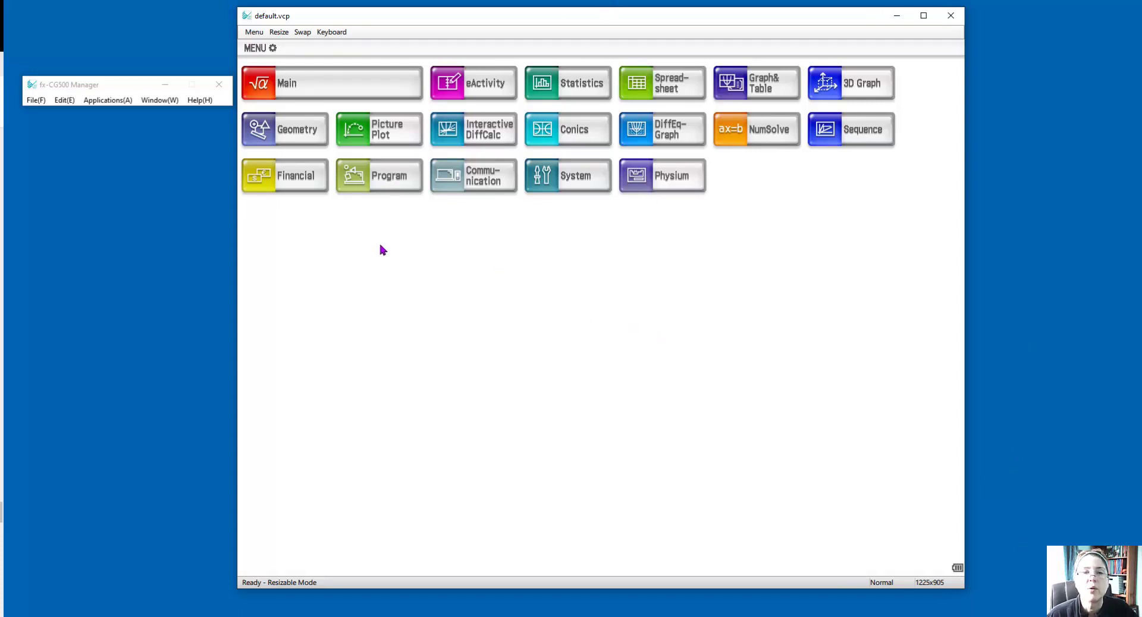
left_click(774, 88)
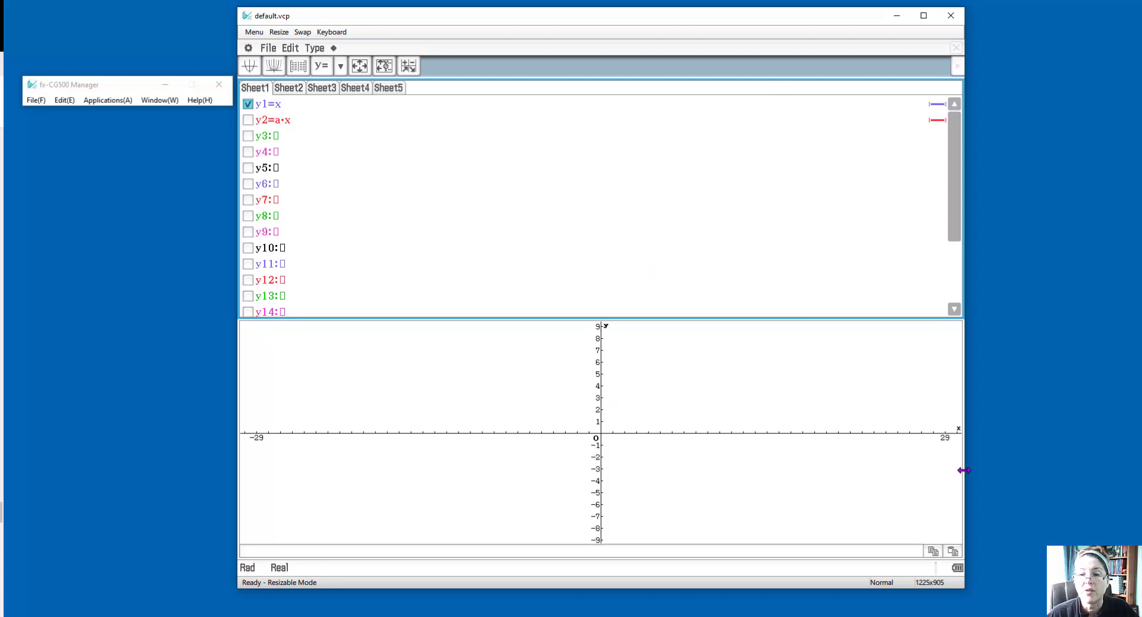
Widen the emulator, show the math keyboard at top left, and pick Fixed-size Mode.
left_click_drag(965, 474, 1051, 474)
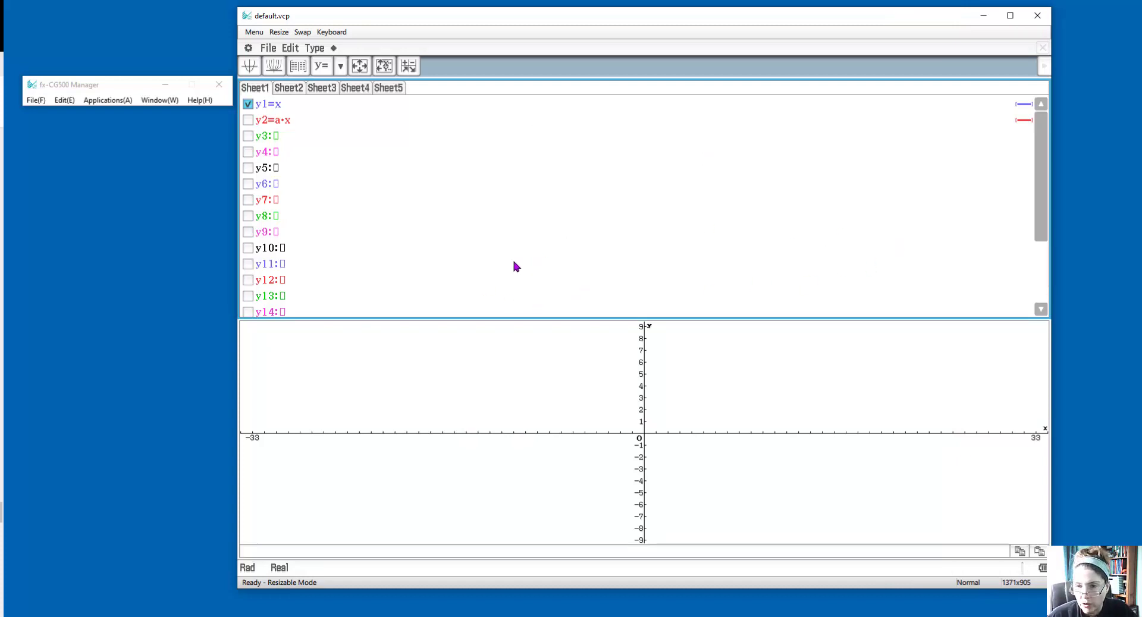
left_click(331, 32)
left_click_drag(675, 15, 97, 191)
left_click_drag(108, 154, 99, 156)
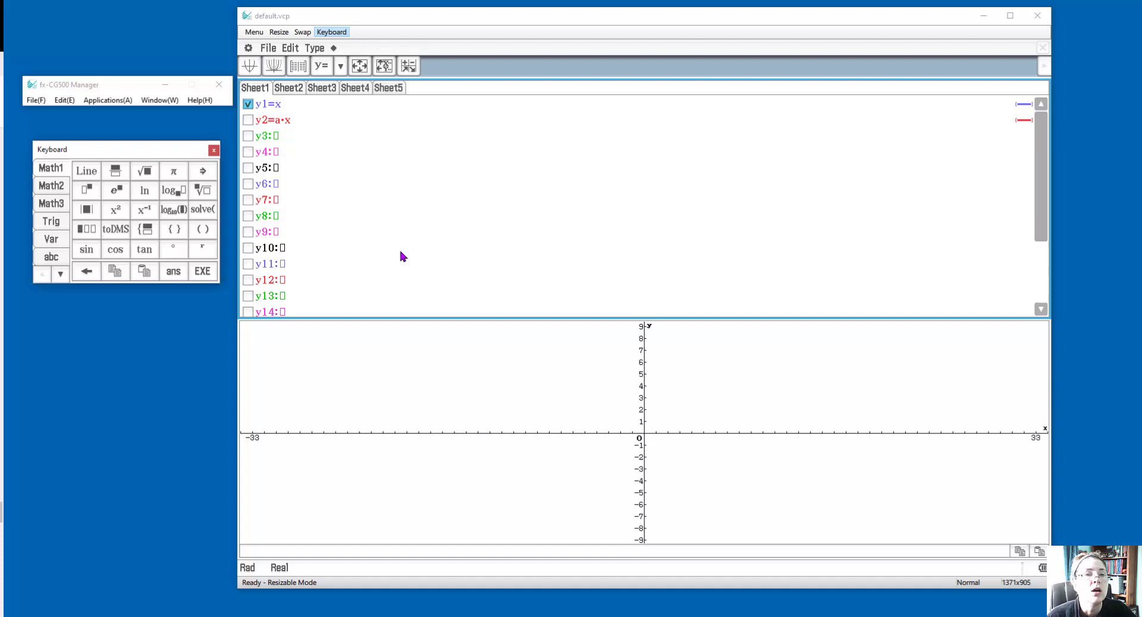
left_click(160, 100)
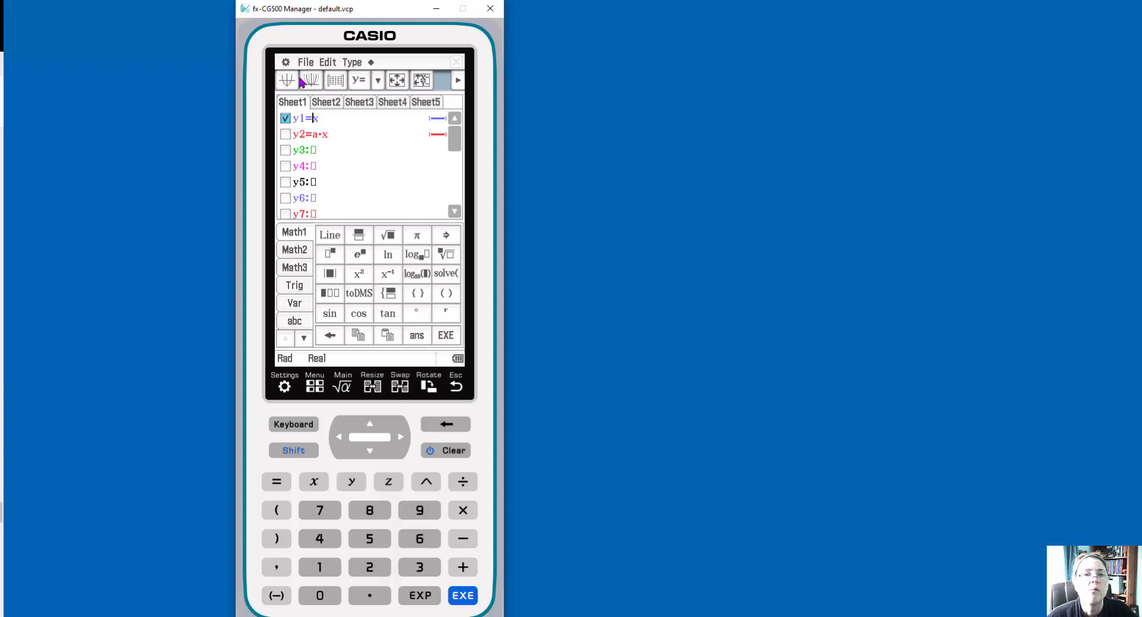
Check the function type choices, then view Graph Format from the settings menu.
left_click(352, 63)
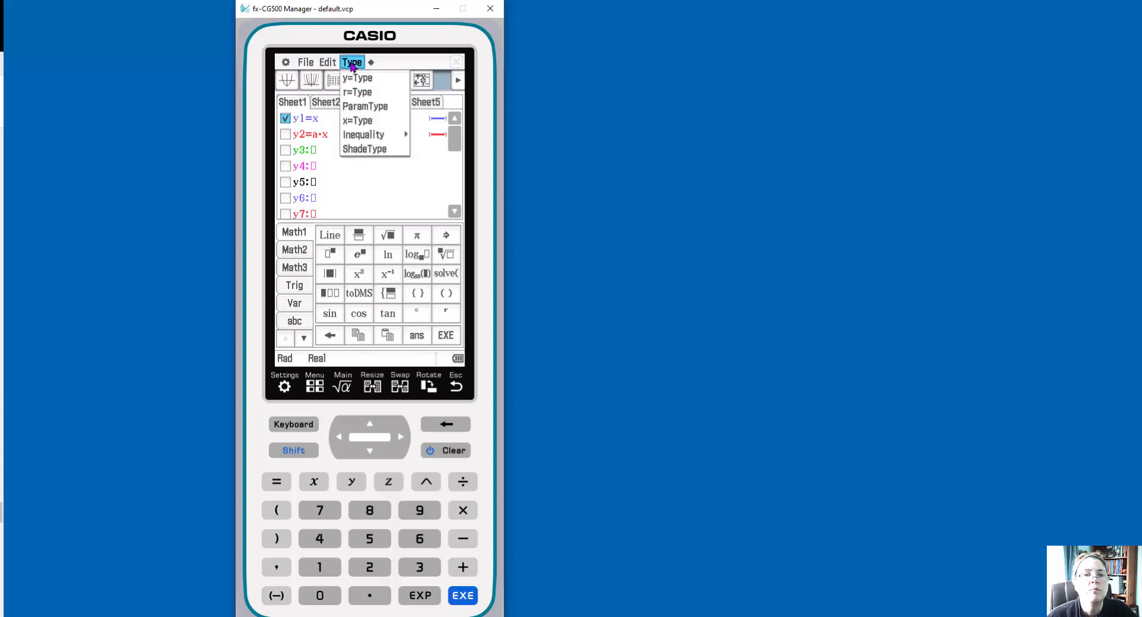
left_click(287, 63)
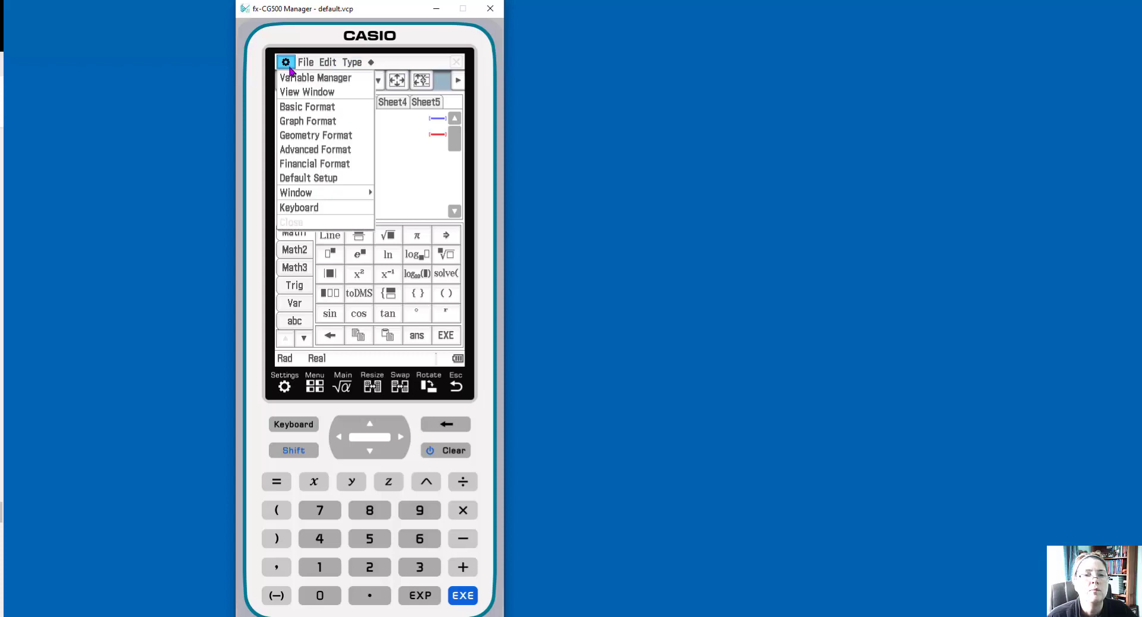
left_click(295, 123)
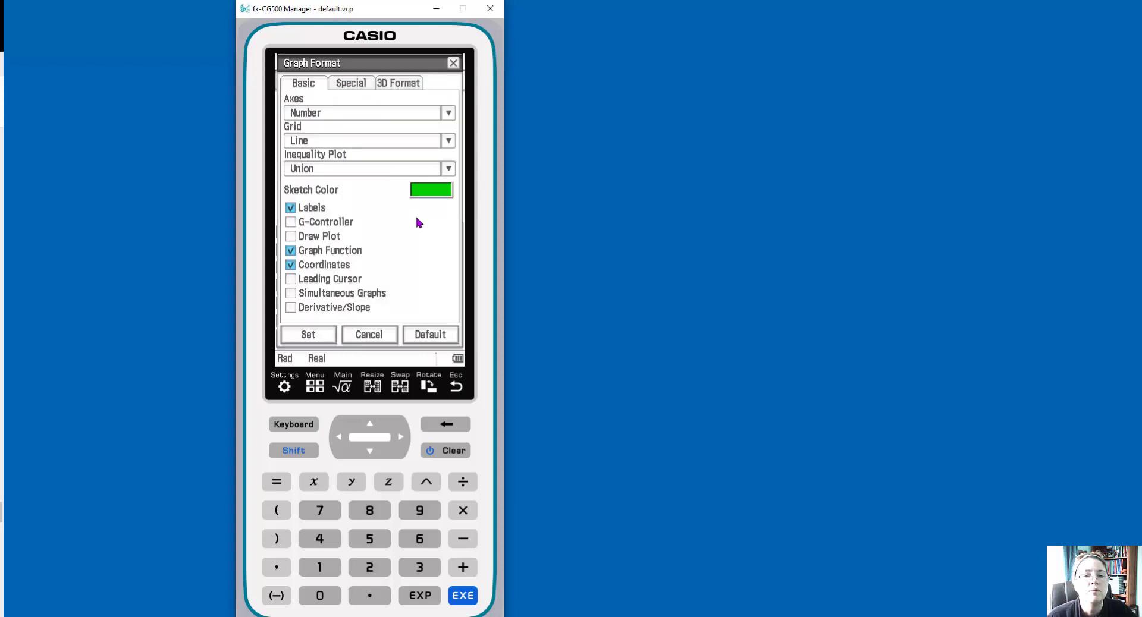
Return to the app menu, reopen Graph&Table, and bring up the y= function-type palette.
left_click(317, 387)
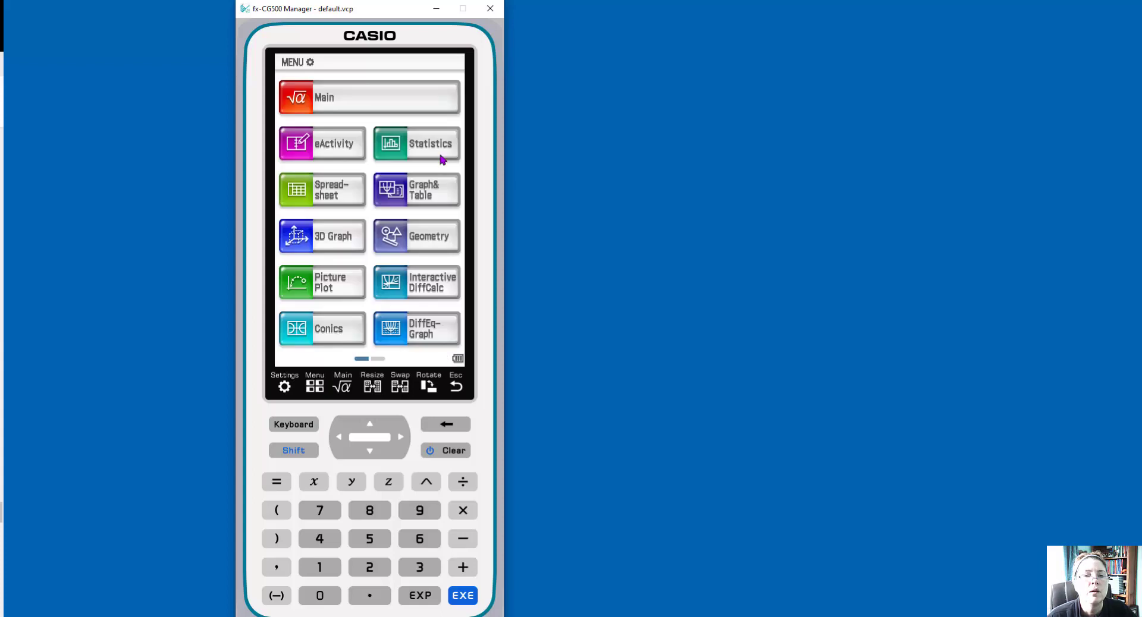
left_click(427, 190)
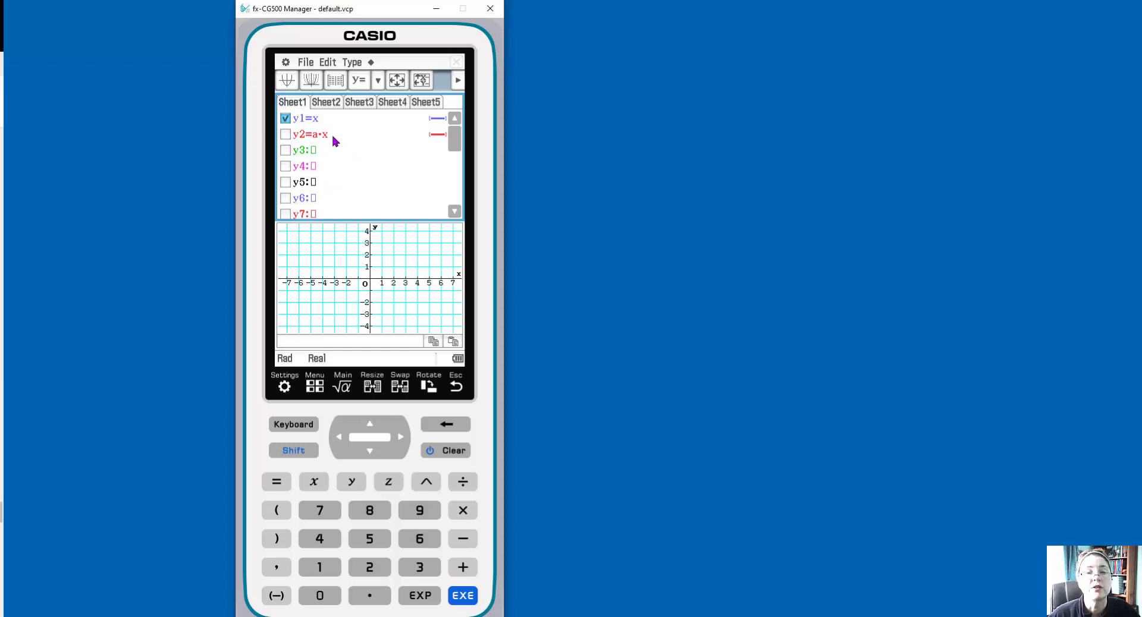
left_click(316, 121)
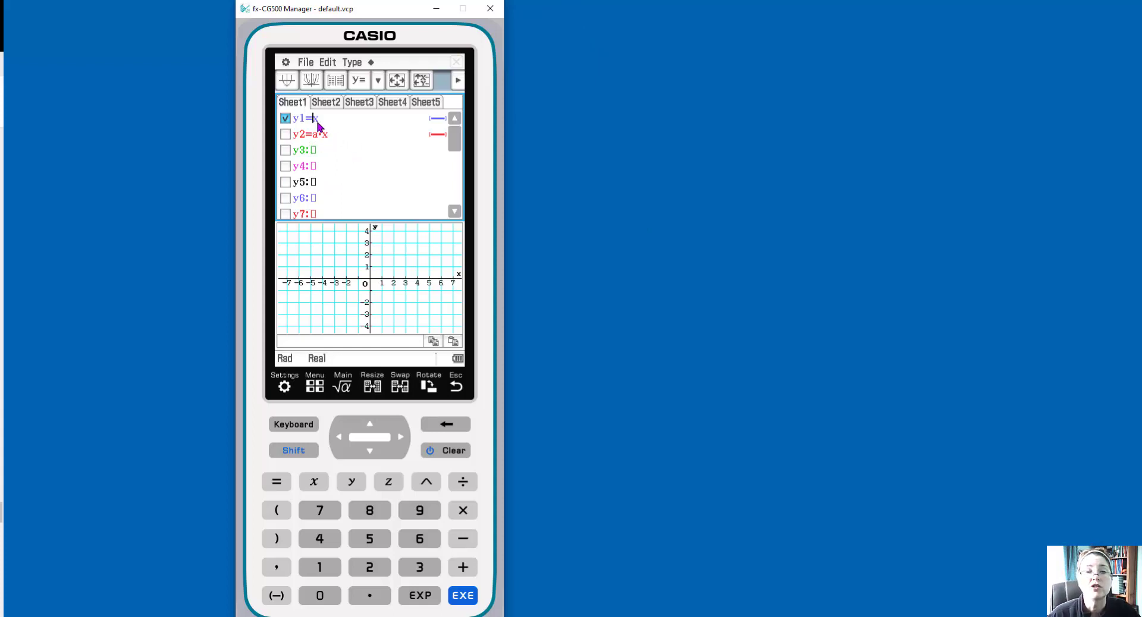
left_click(377, 81)
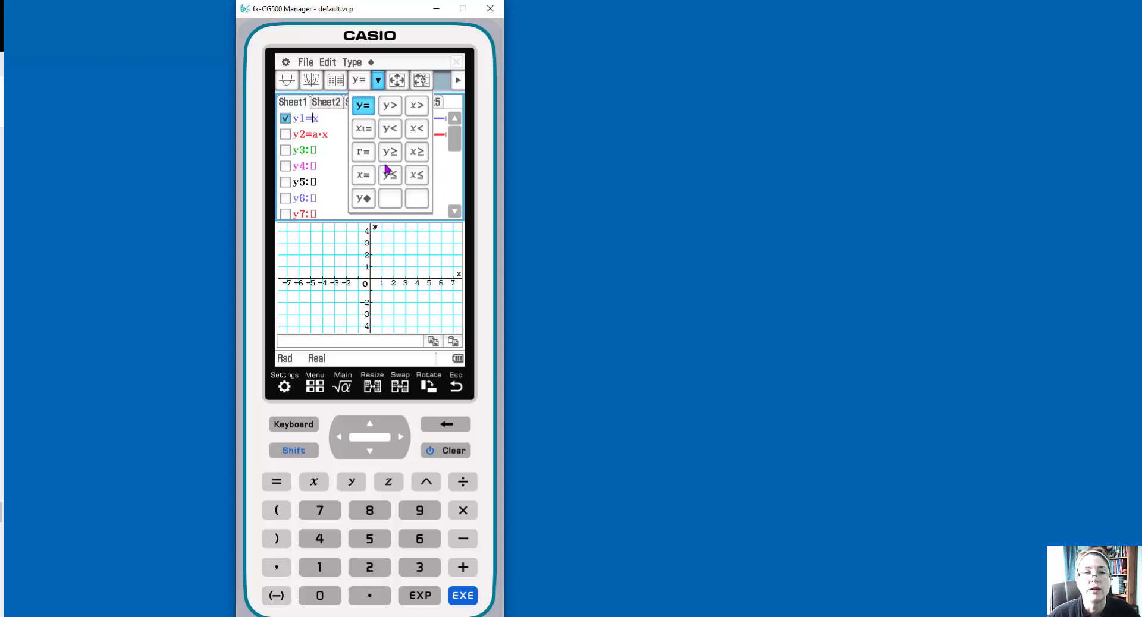
Graph y1=x as a line and tick y2=a·x for graphing too.
left_click(287, 81)
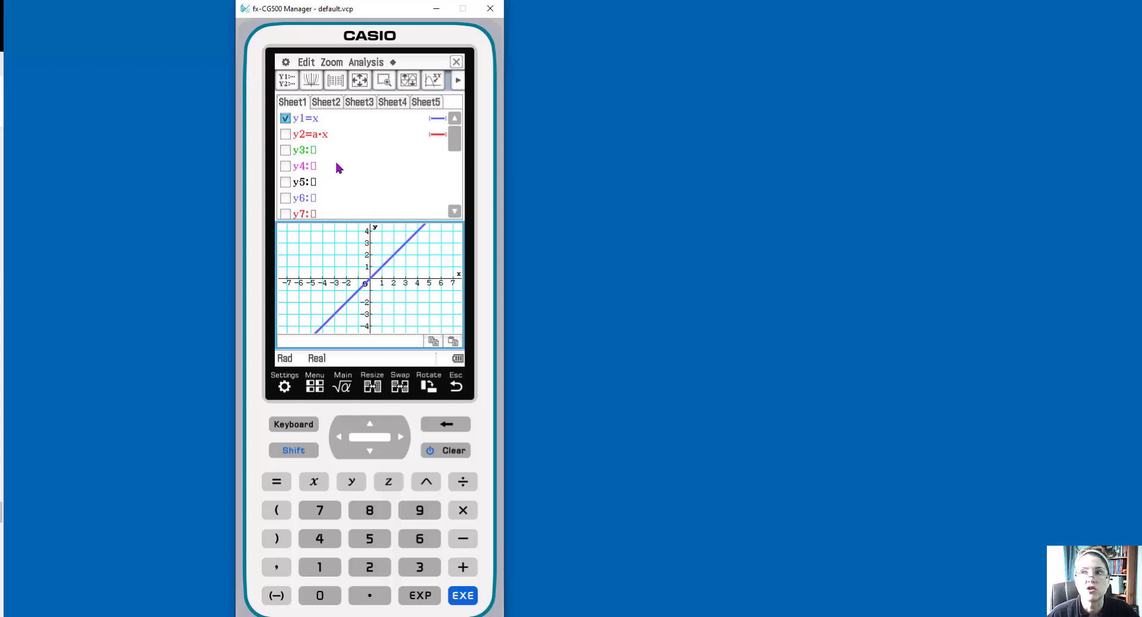
left_click(310, 121)
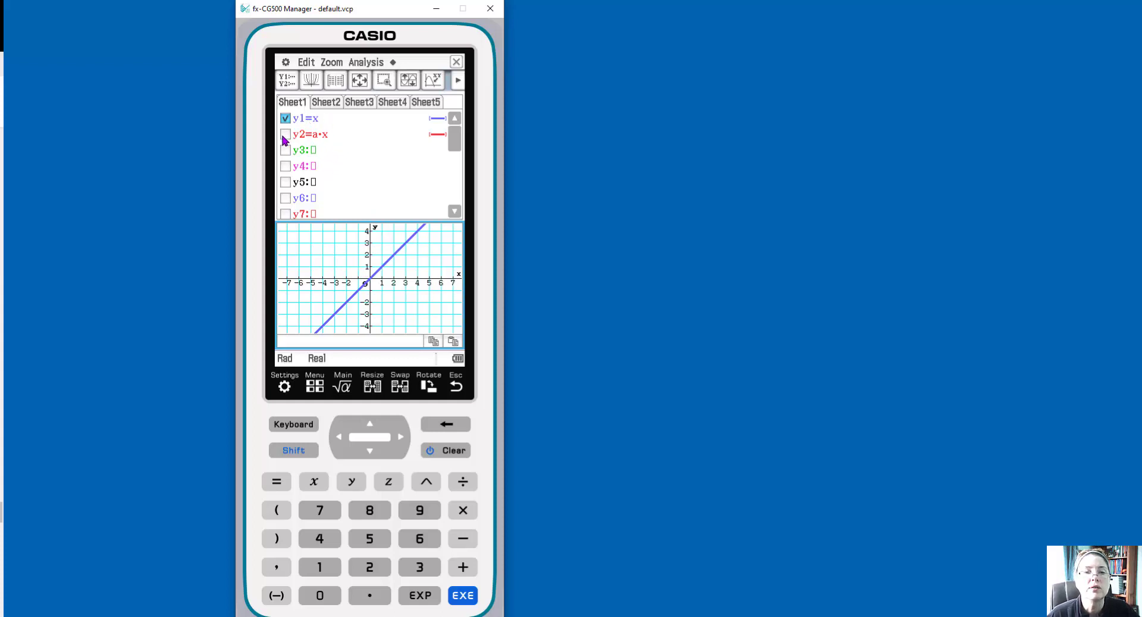
left_click(284, 137)
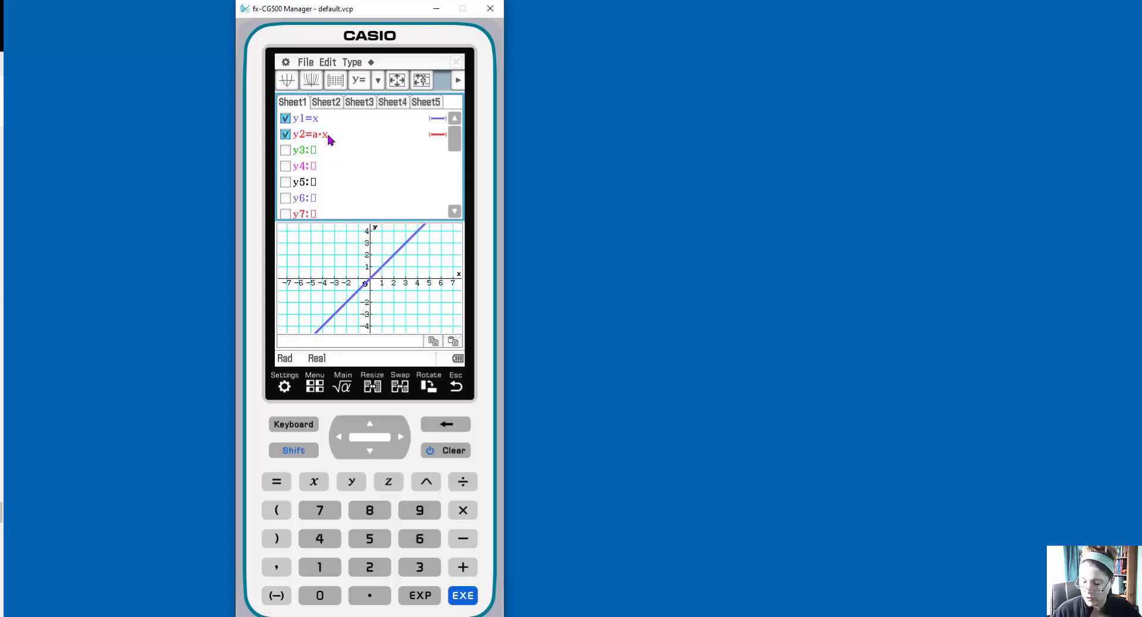
Change y2 from a·x to m·x and commit it with EXE.
key("BackSpace")
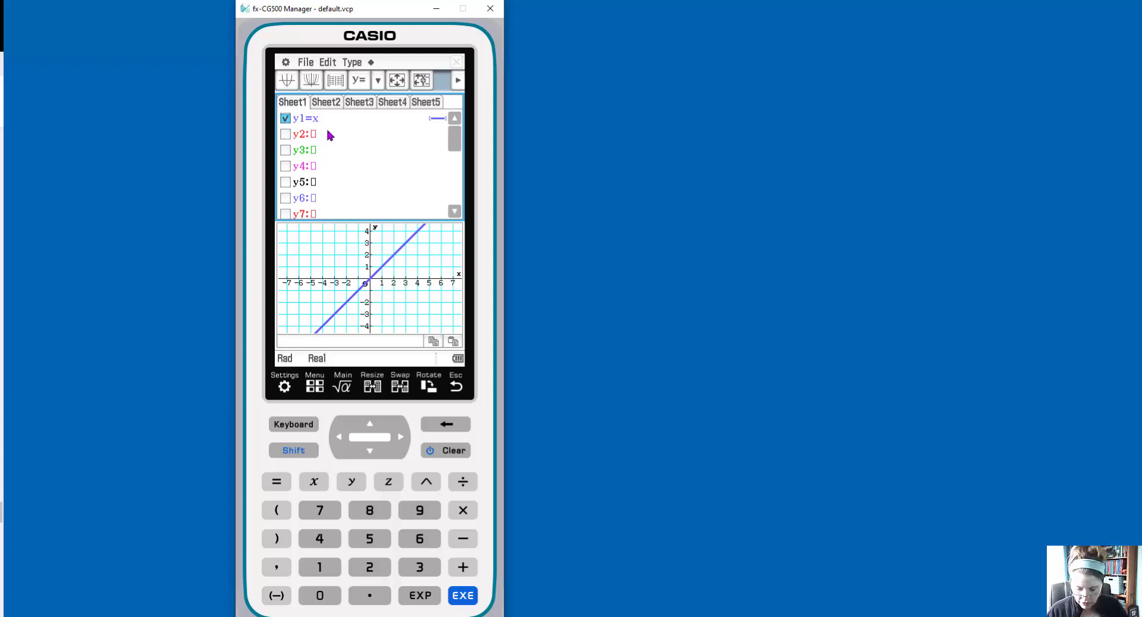
type("m")
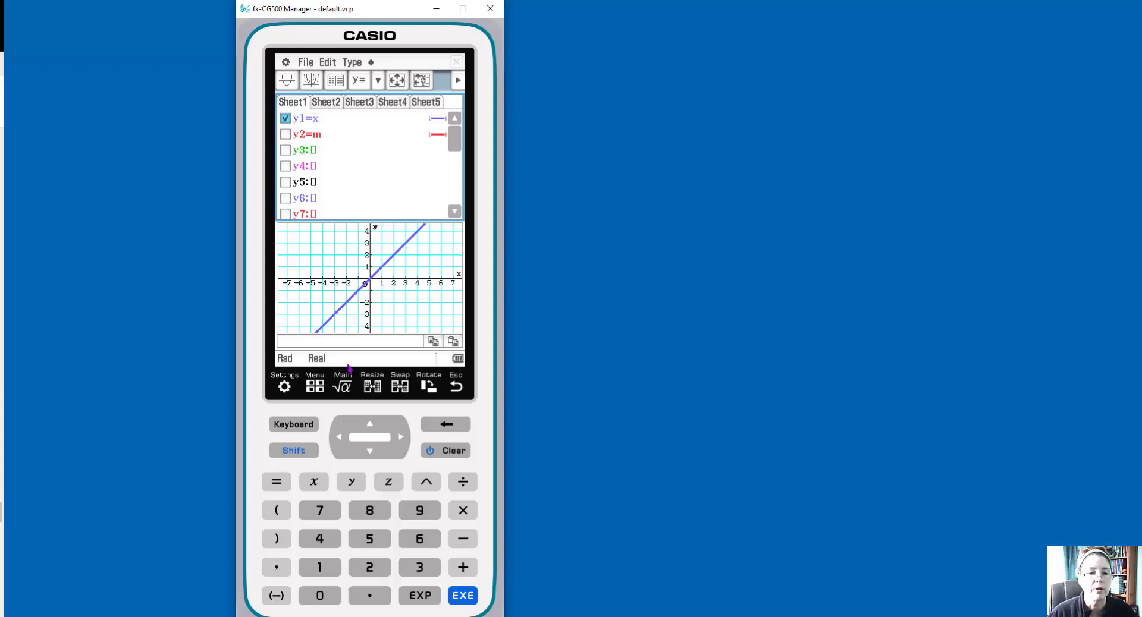
left_click(315, 483)
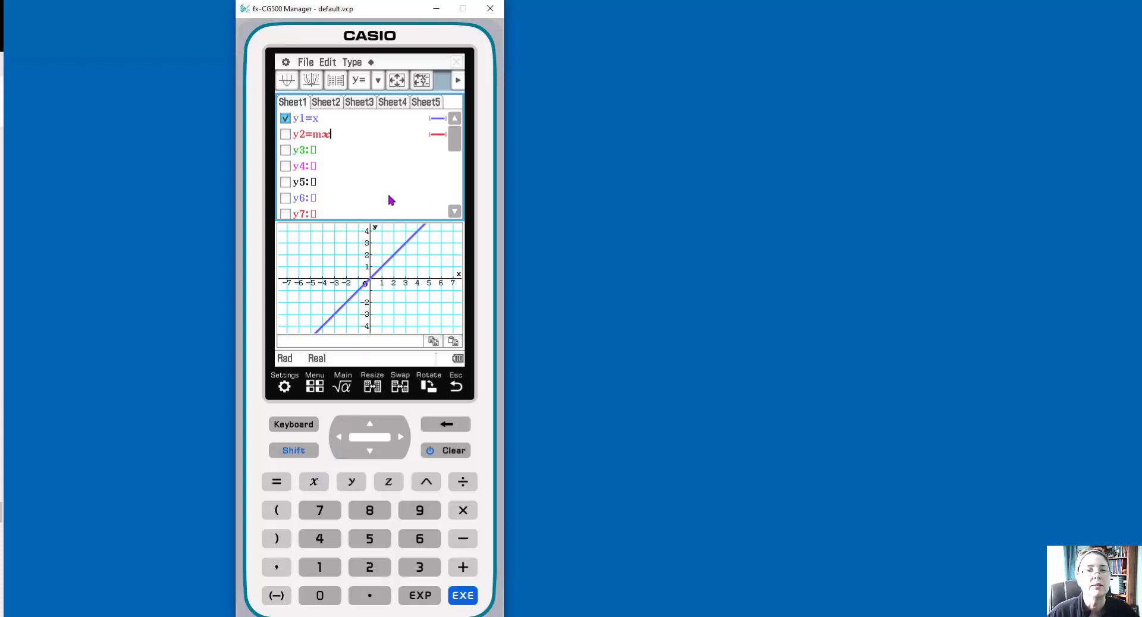
left_click(463, 597)
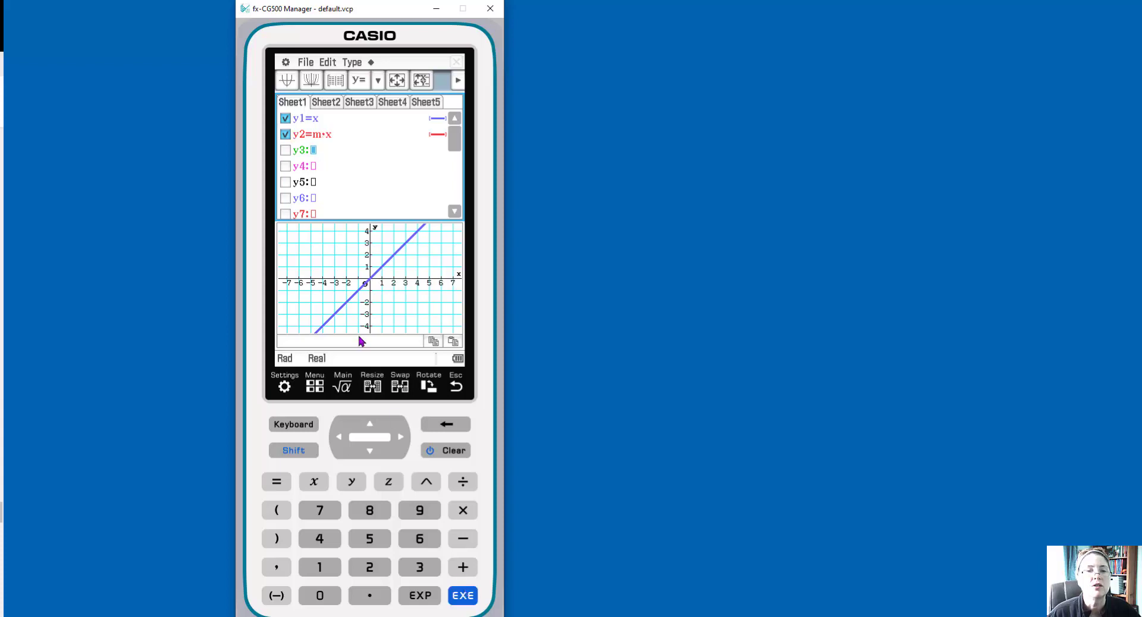
Graph y2=m·x with a dynamic m slider and move the slider up above the graph.
left_click(311, 82)
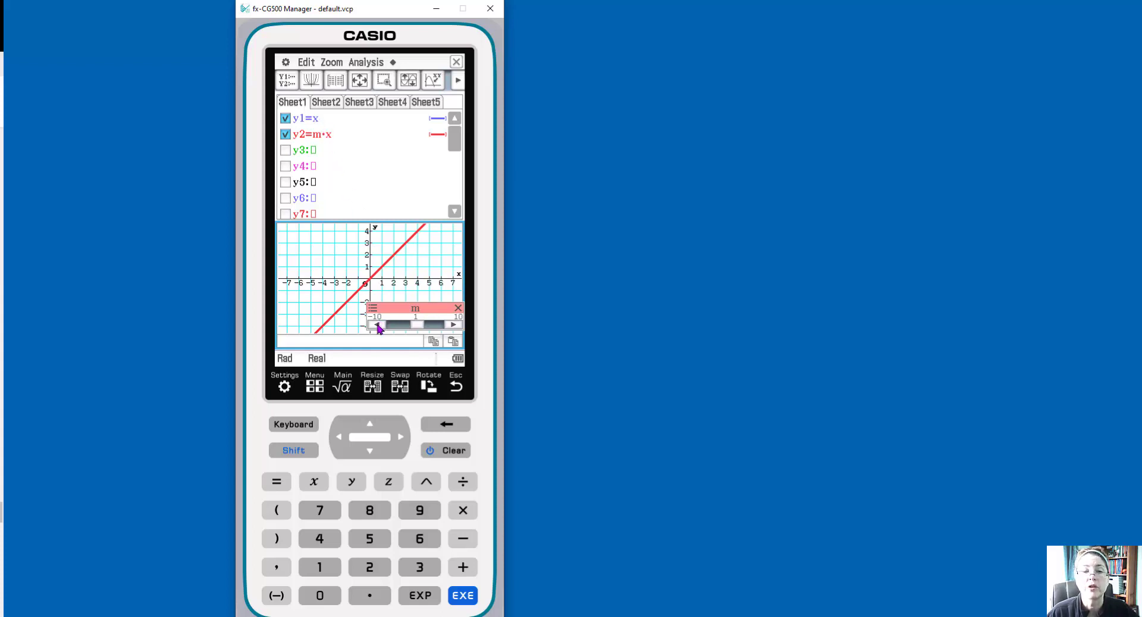
left_click_drag(400, 308, 385, 172)
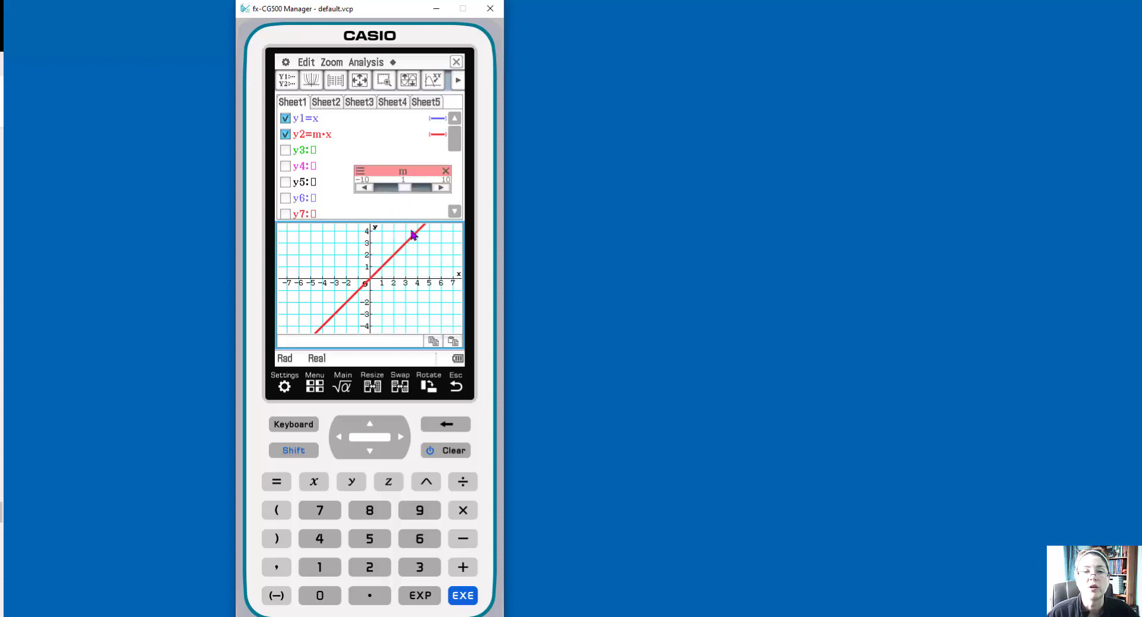
Set the m slider's step to 0.5 in Slider Settings.
left_click(360, 172)
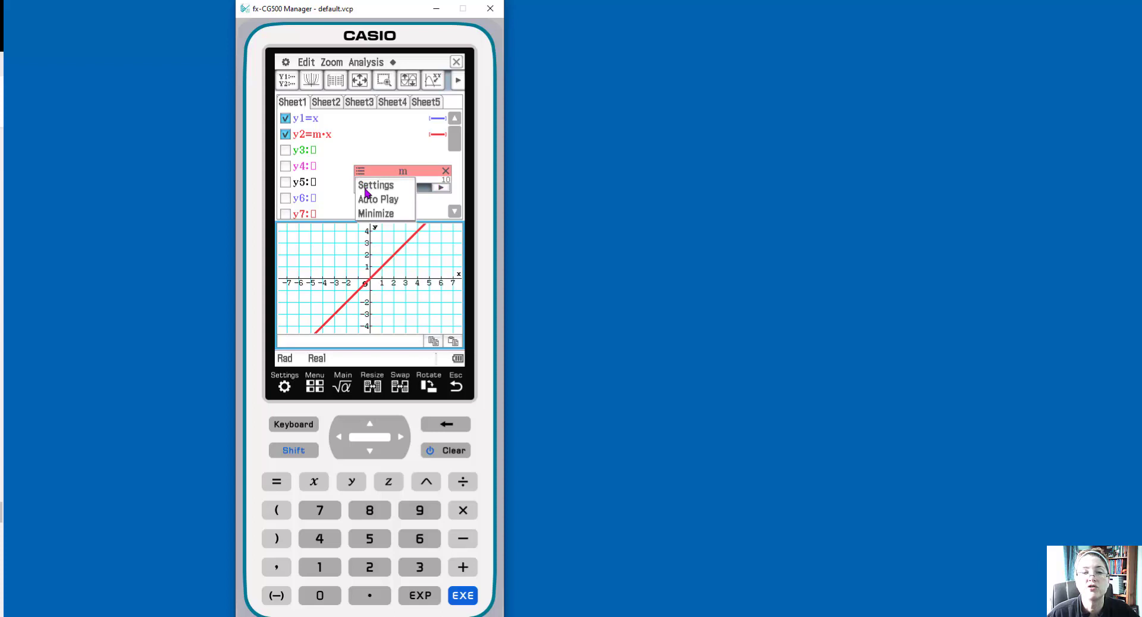
left_click(376, 186)
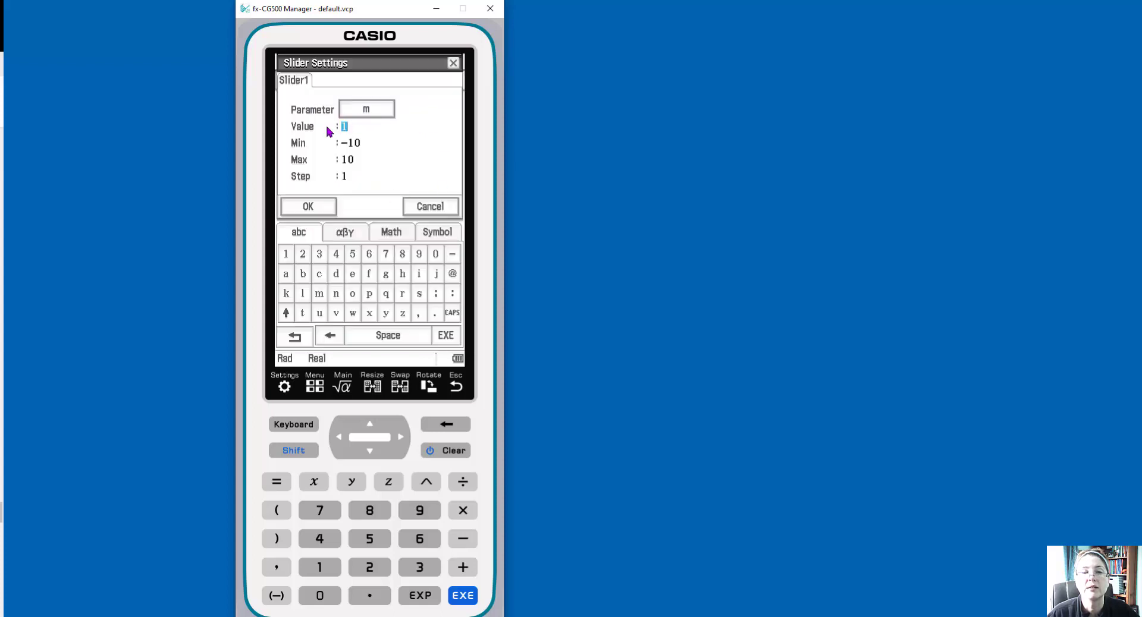
left_click(347, 179)
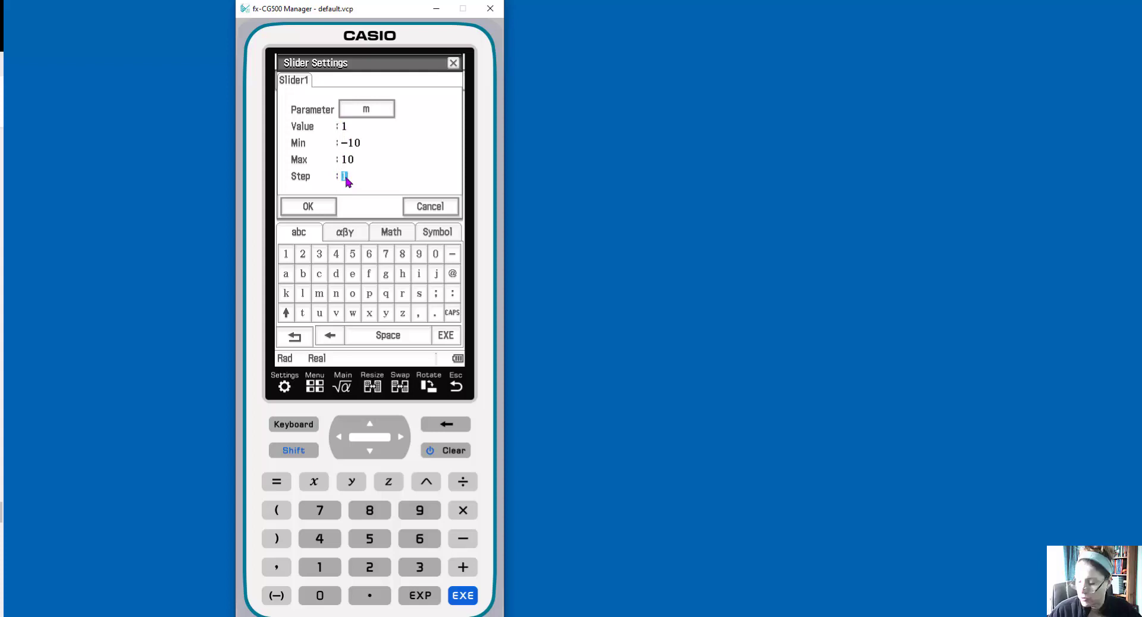
type(".5")
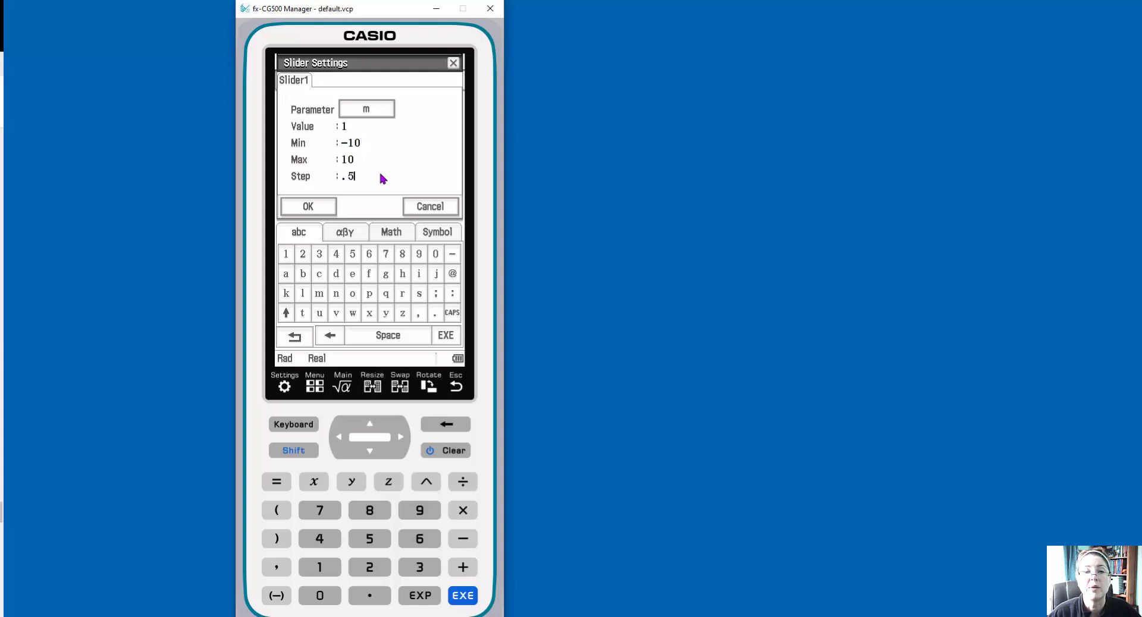
left_click(335, 208)
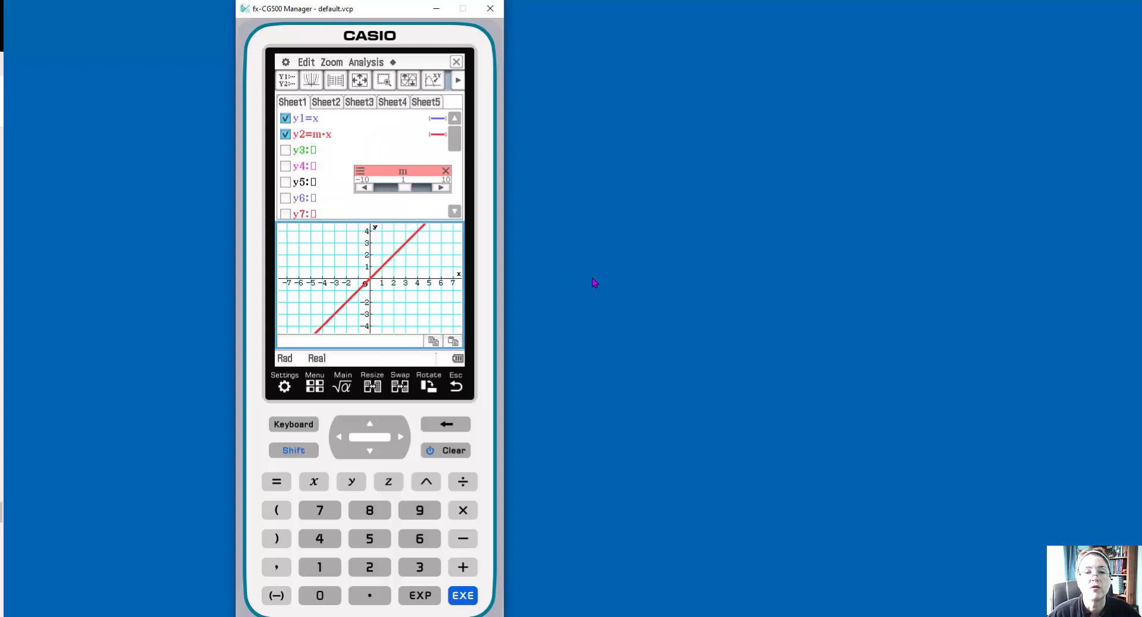
Step m up with the slider's right arrow to its maximum of 10.
left_click(443, 188)
left_click(443, 188)
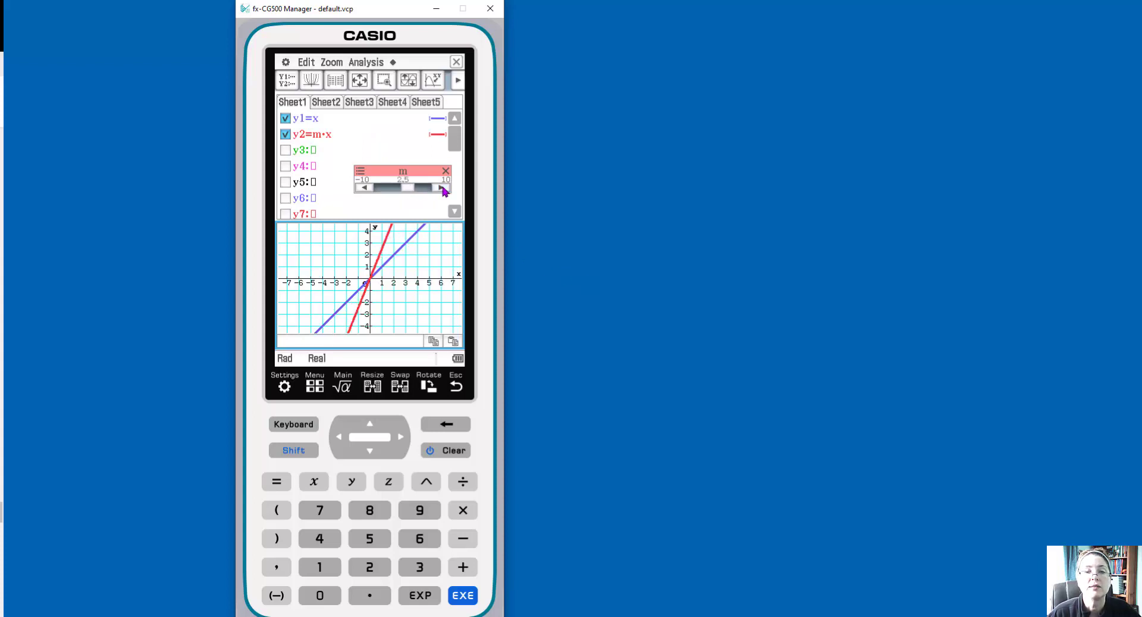
left_click(443, 188)
left_click(443, 188)
left_click(443, 188)
left_click(444, 188)
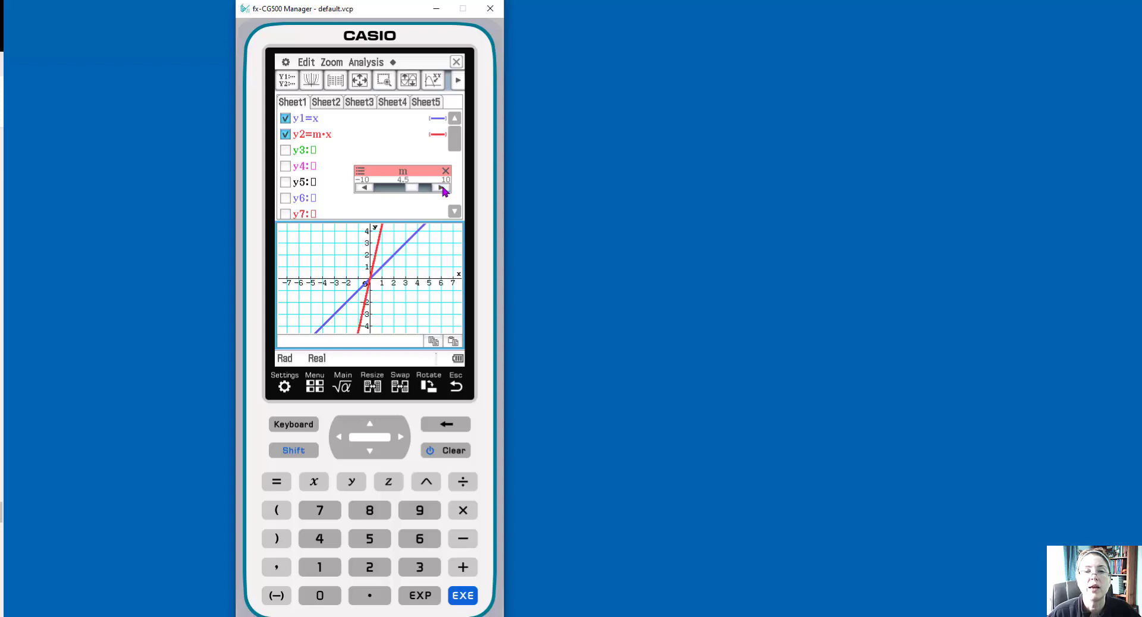
left_click(443, 188)
left_click(443, 188)
left_click(444, 188)
left_click(443, 188)
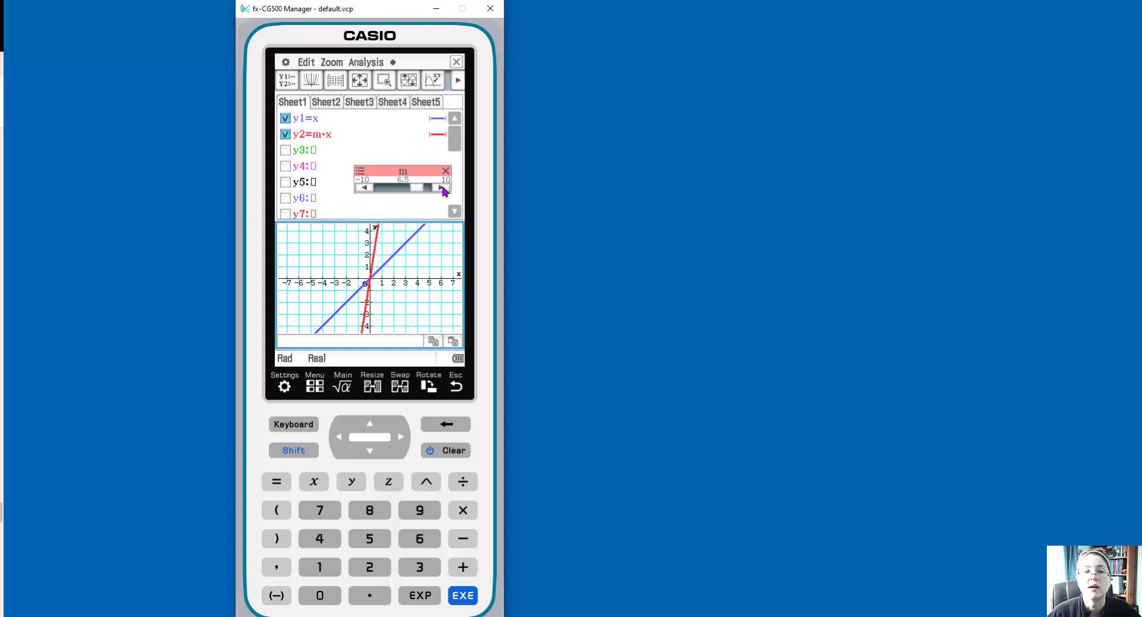
left_click(443, 188)
left_click(443, 188)
left_click(443, 188)
left_click(443, 188)
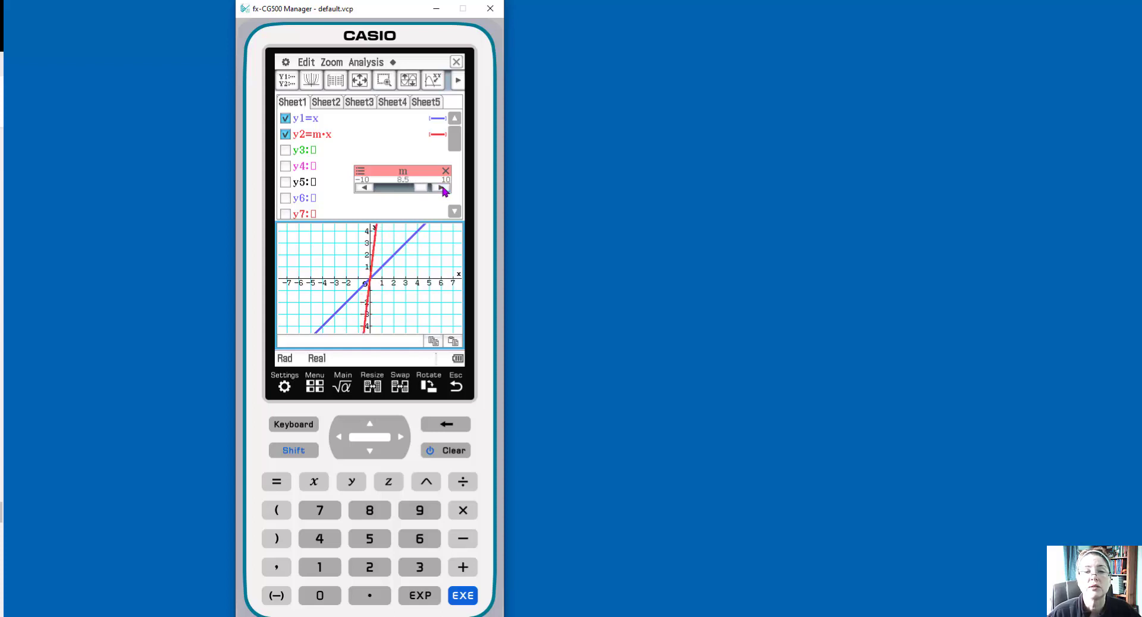
left_click(443, 188)
left_click(443, 188)
left_click(443, 188)
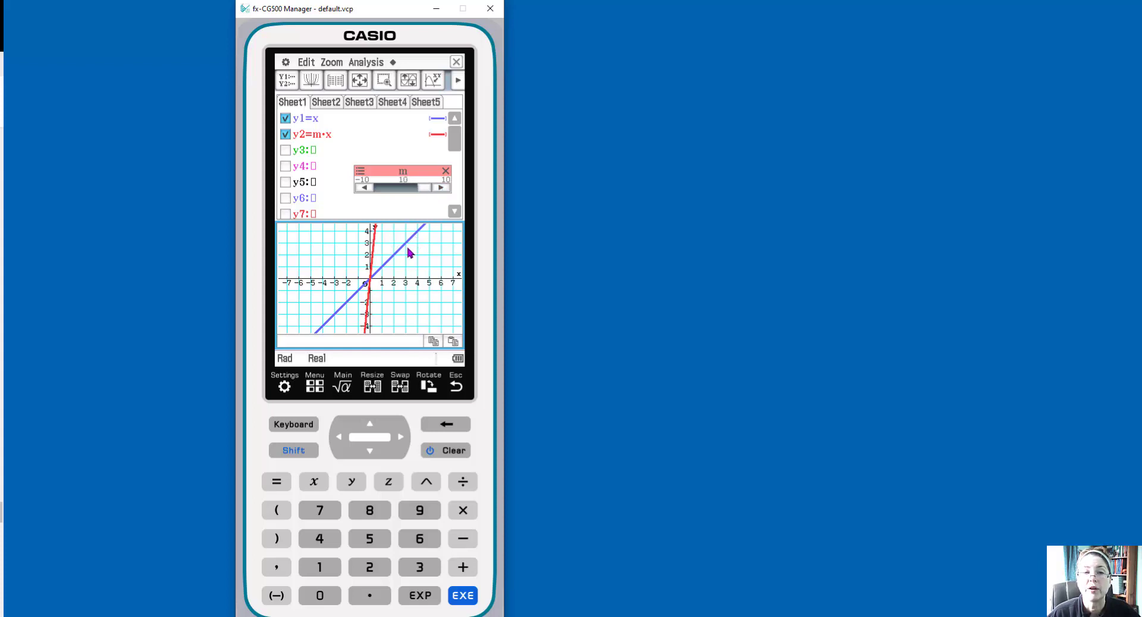
Lower m with the left arrow, then drag the slider to its minimum of -10.
left_click(364, 188)
left_click(363, 187)
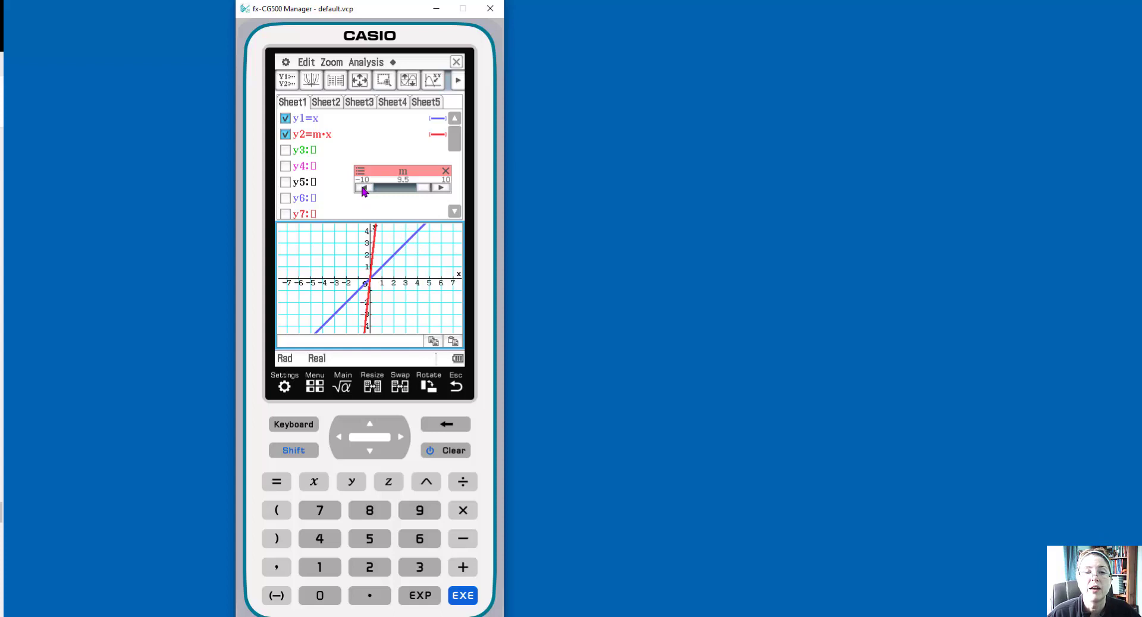
left_click(363, 188)
left_click(364, 188)
left_click(364, 188)
left_click(364, 188)
left_click(363, 187)
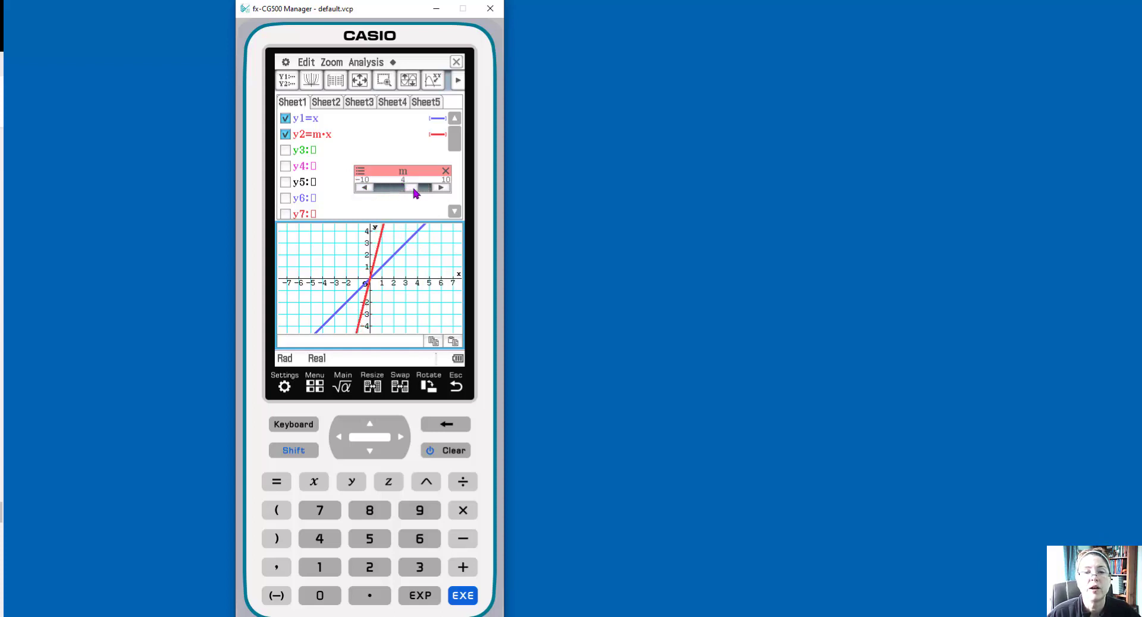
left_click_drag(415, 193, 379, 188)
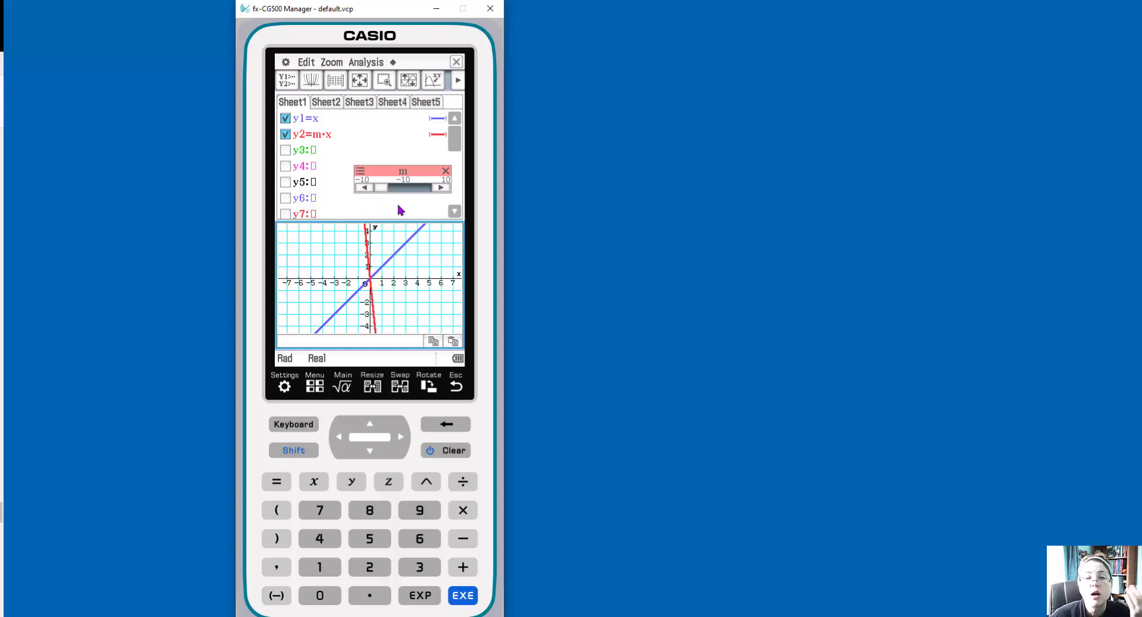
left_click(285, 152)
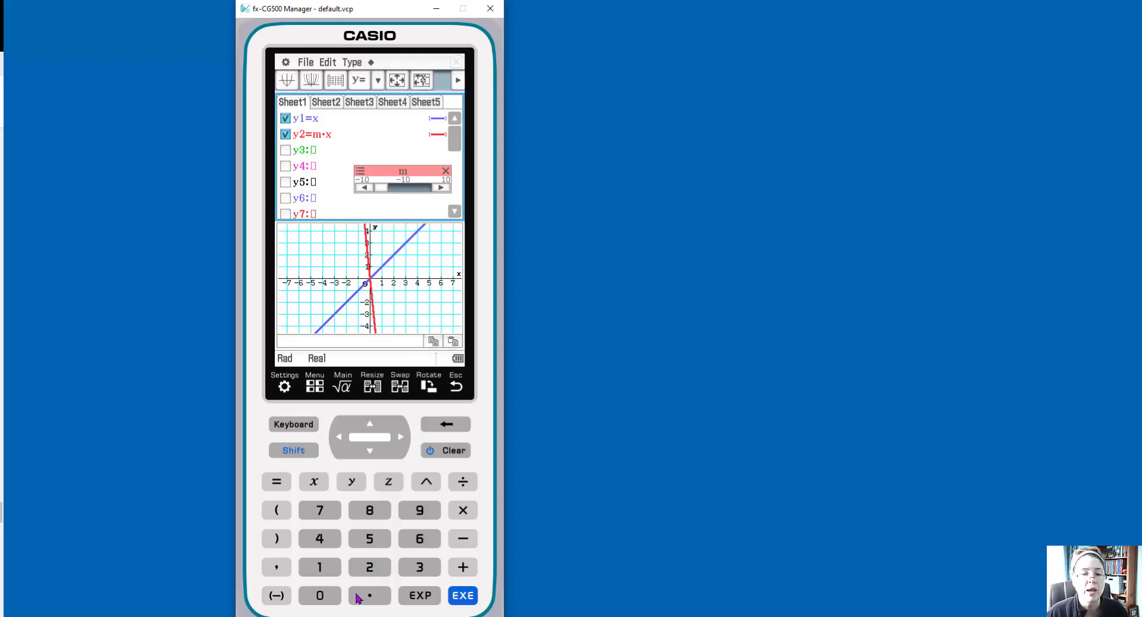
Enter y3=x+b in the function list and confirm it with EXE.
left_click(315, 481)
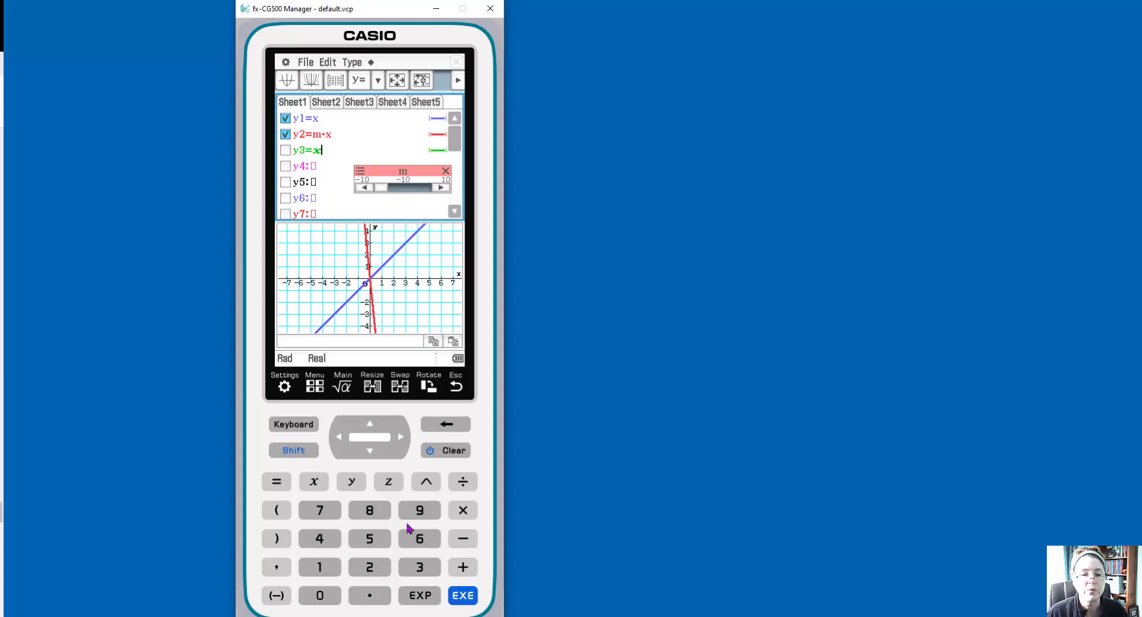
left_click(463, 567)
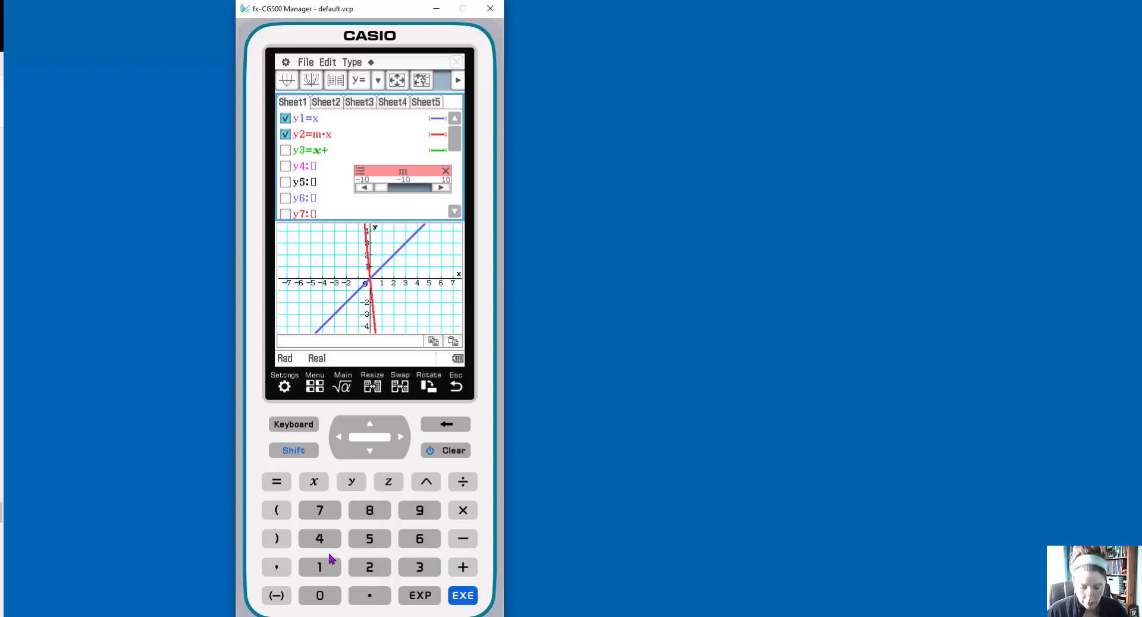
type("b")
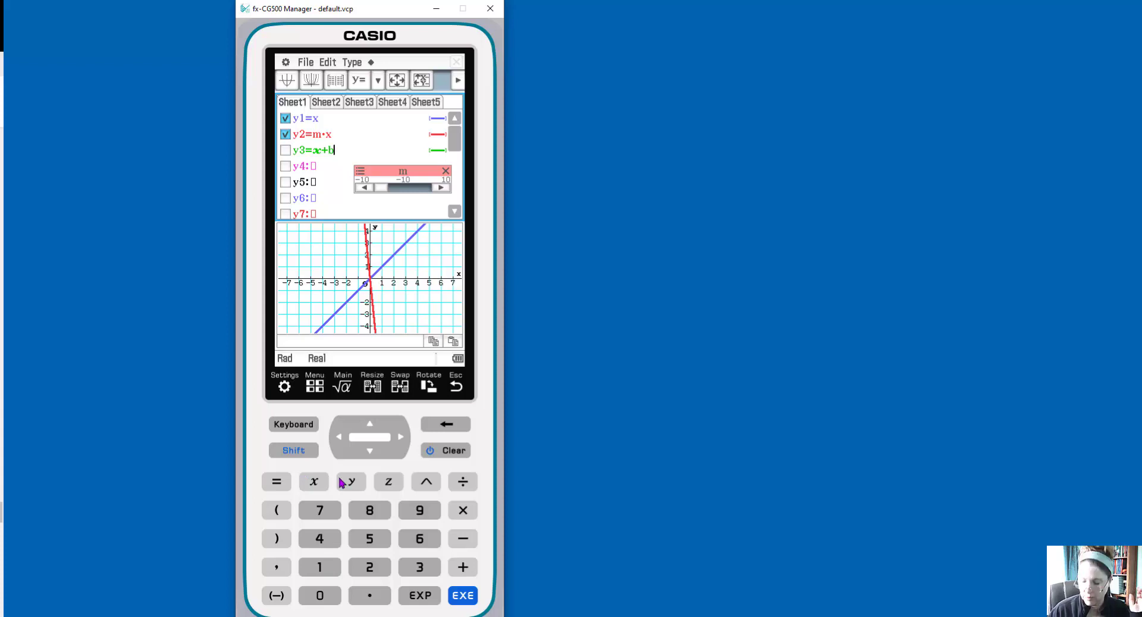
left_click(464, 596)
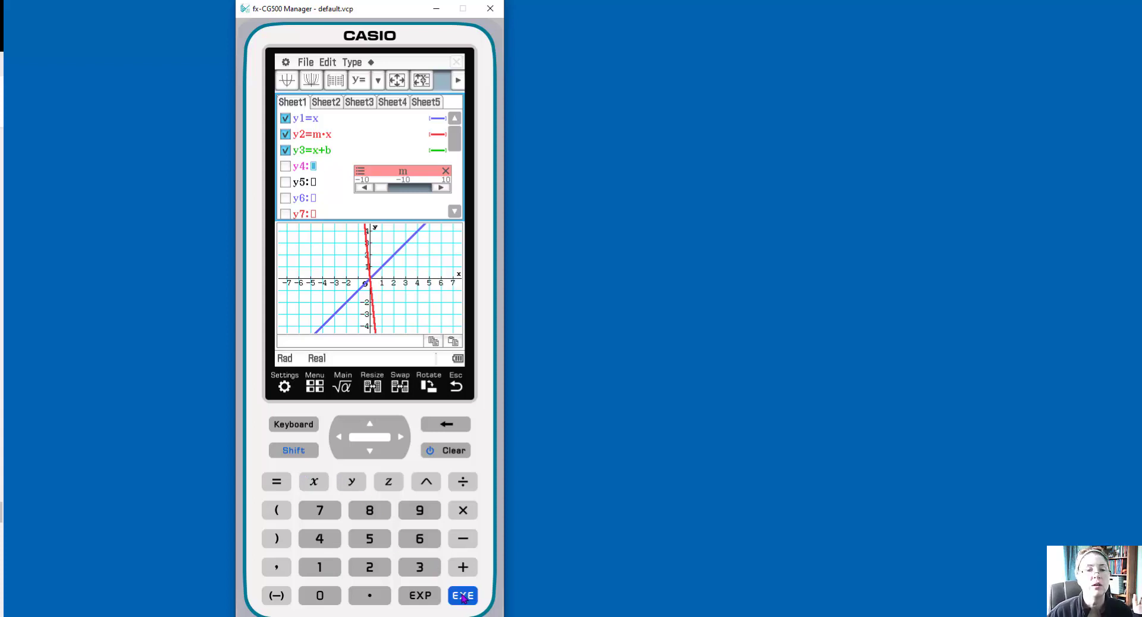
Graph y3=x+b as a green line and lower its b slider from 1 to 0.
left_click(312, 81)
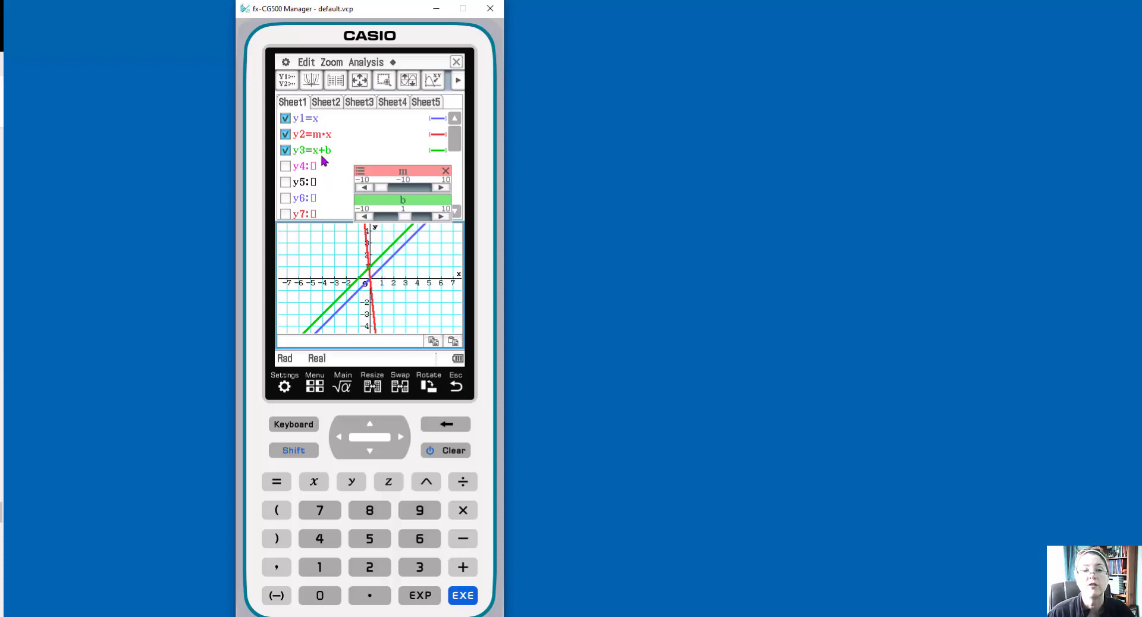
left_click(365, 218)
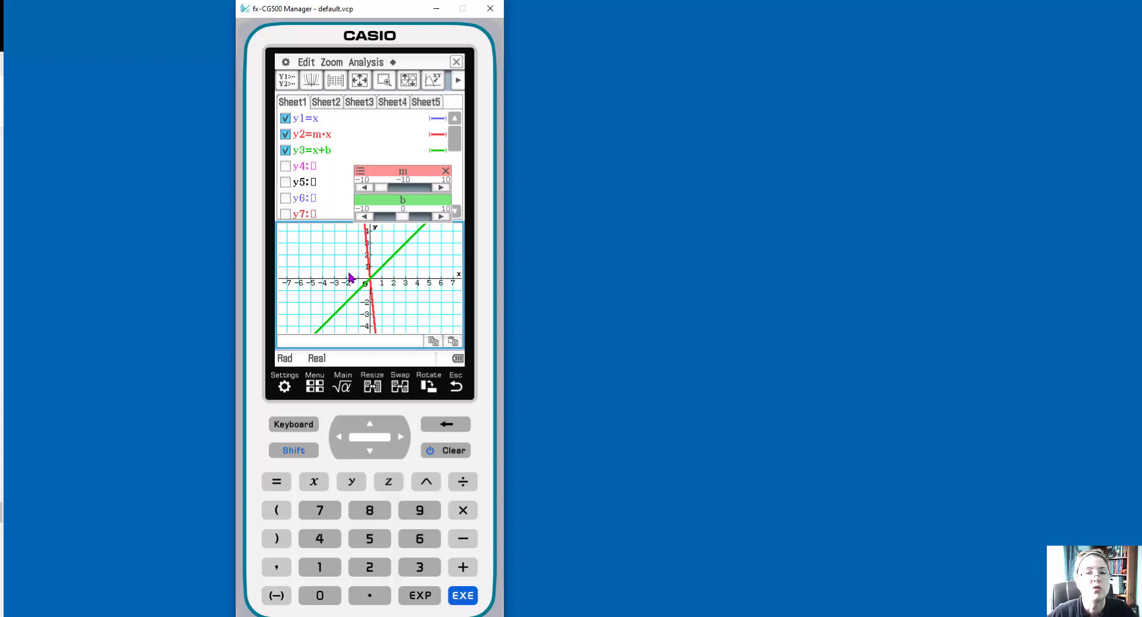
Launch Picture Plot from the app menu and look through its view tools and File commands.
left_click(315, 387)
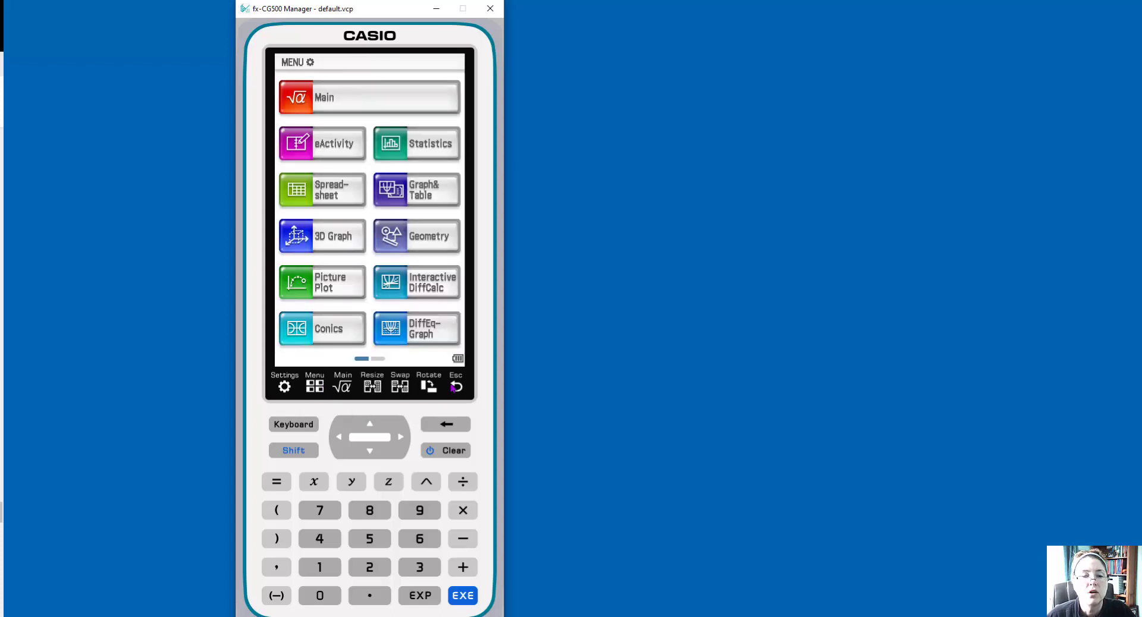
left_click(337, 289)
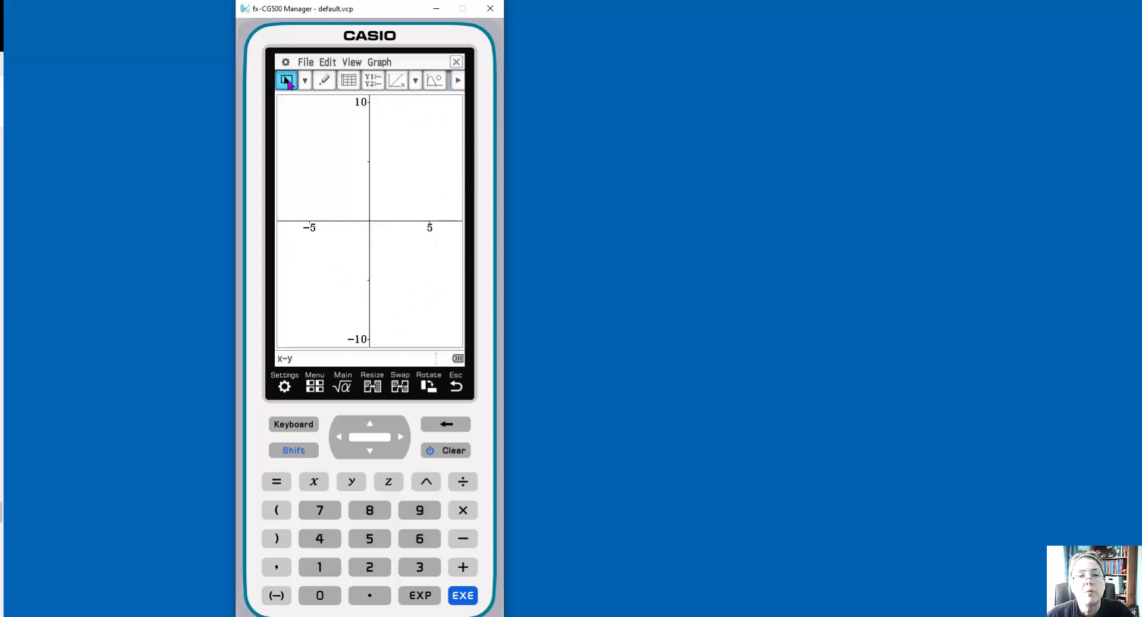
left_click(305, 80)
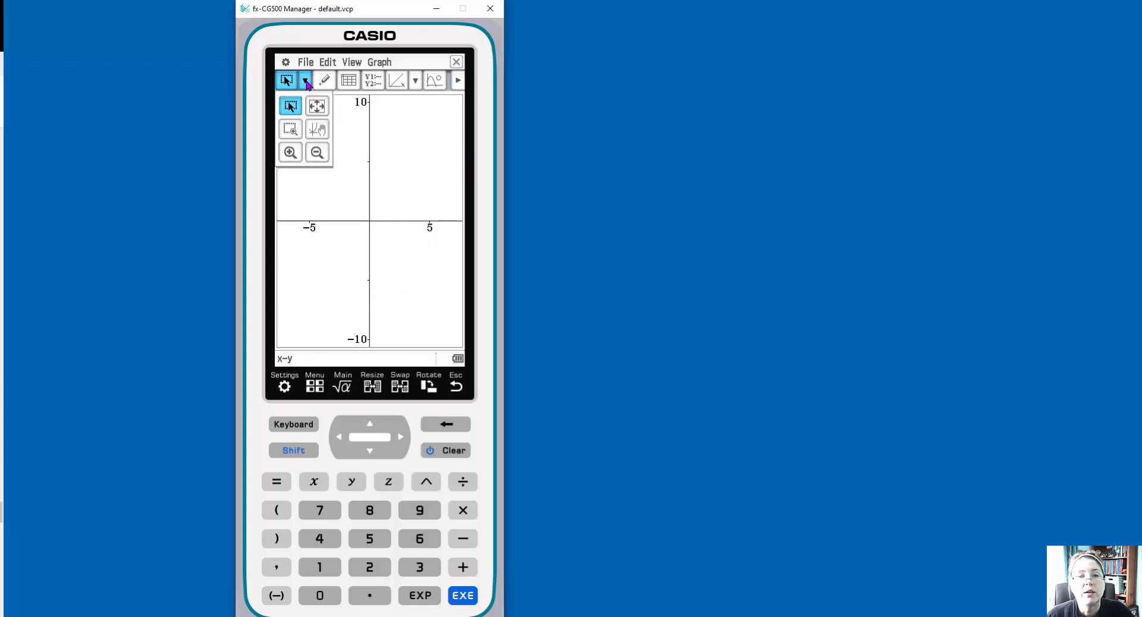
left_click(307, 63)
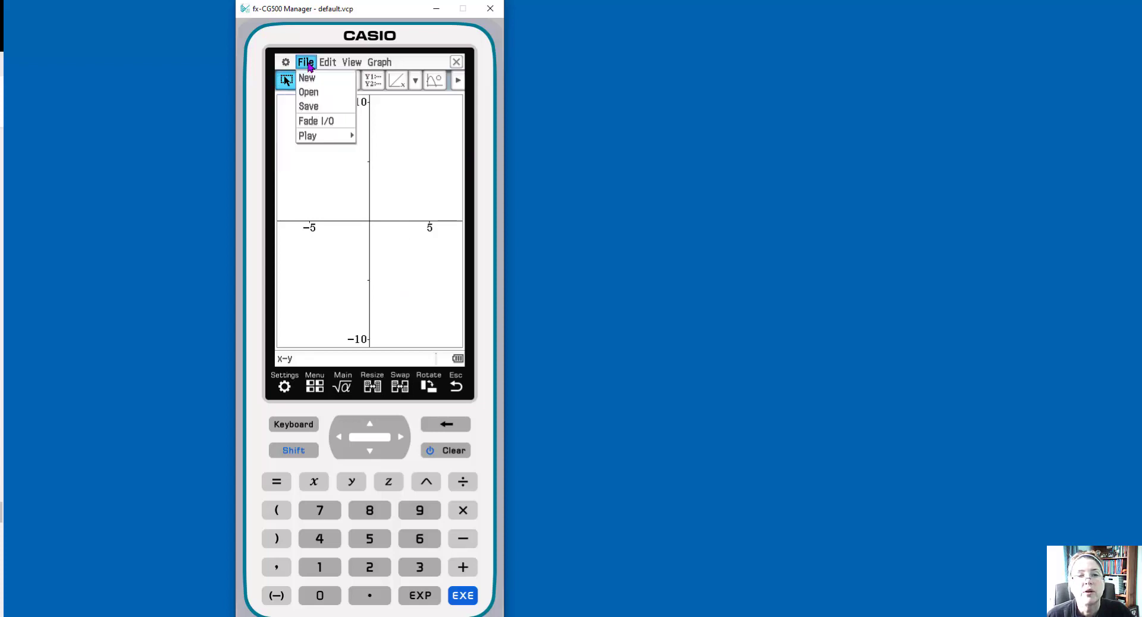
left_click(309, 80)
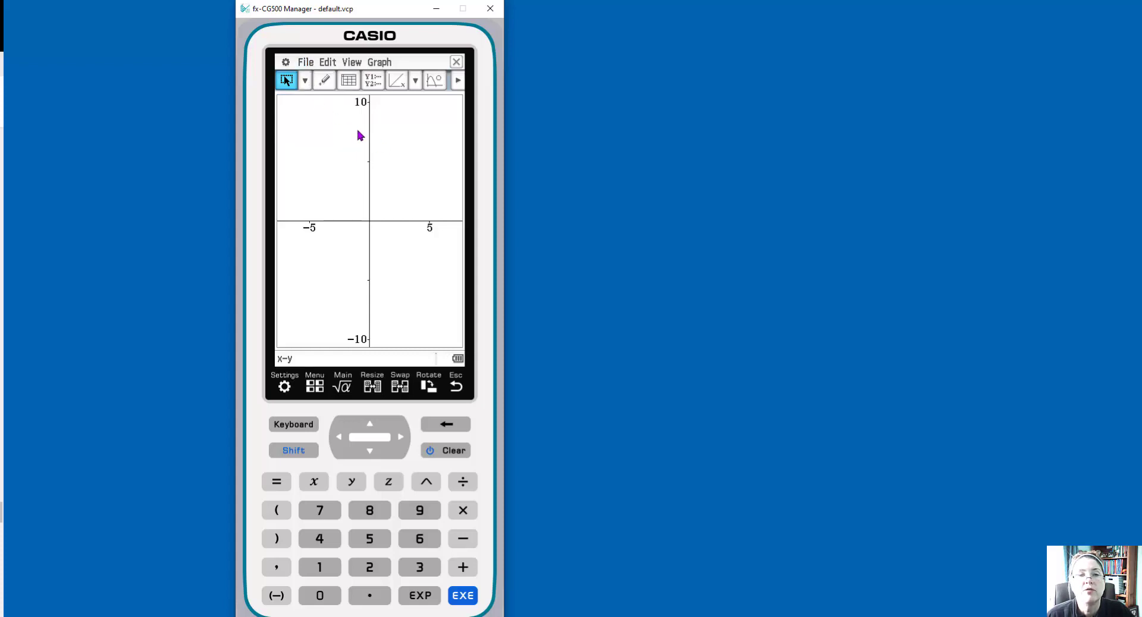
left_click(306, 62)
Browse the saved pictures to the \Picture2\c2p files folder.
left_click(309, 93)
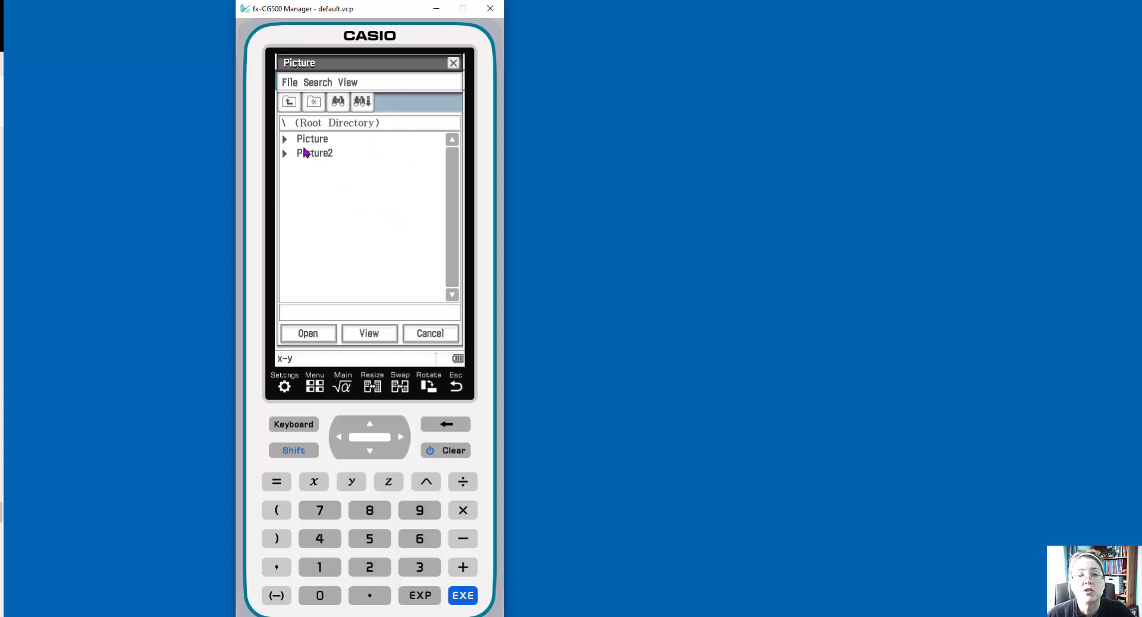
left_click(286, 156)
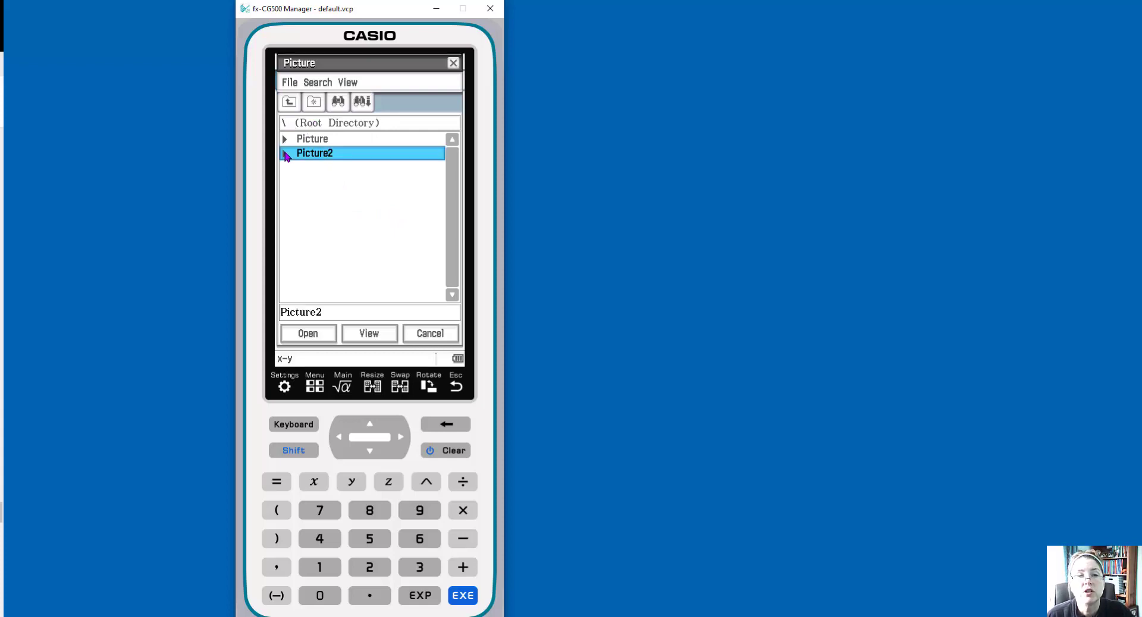
left_click(316, 333)
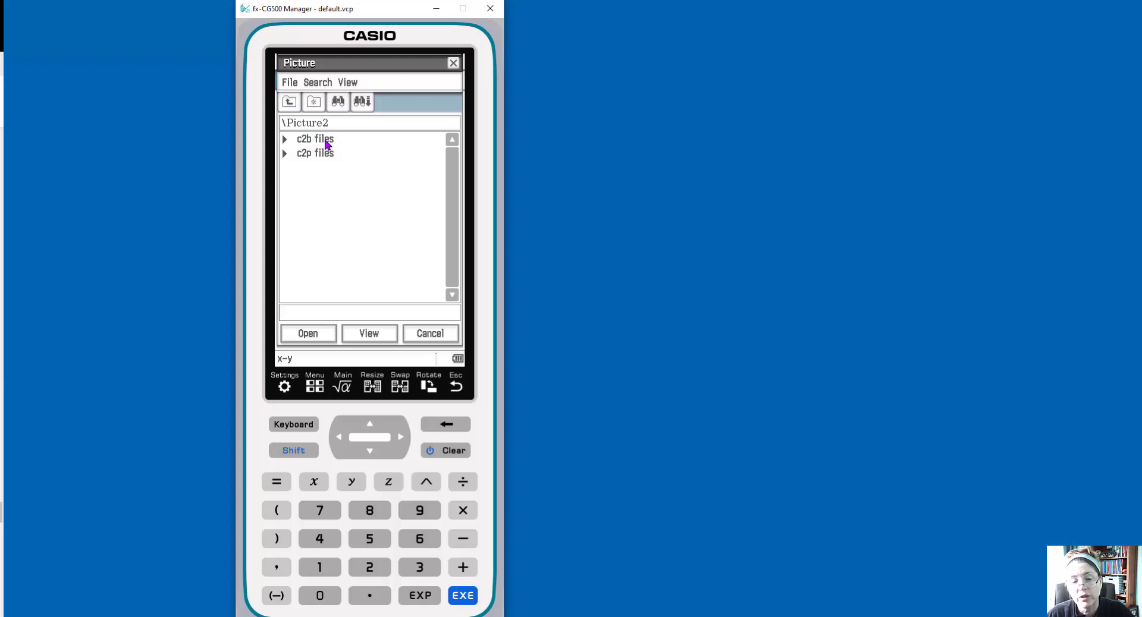
left_click(287, 155)
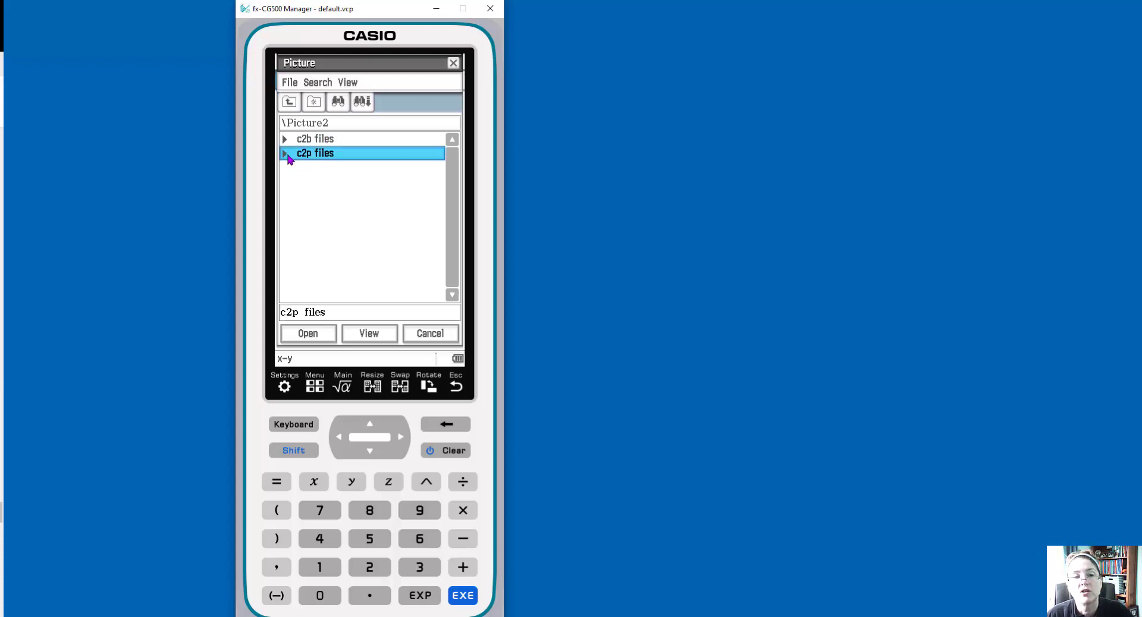
left_click(316, 333)
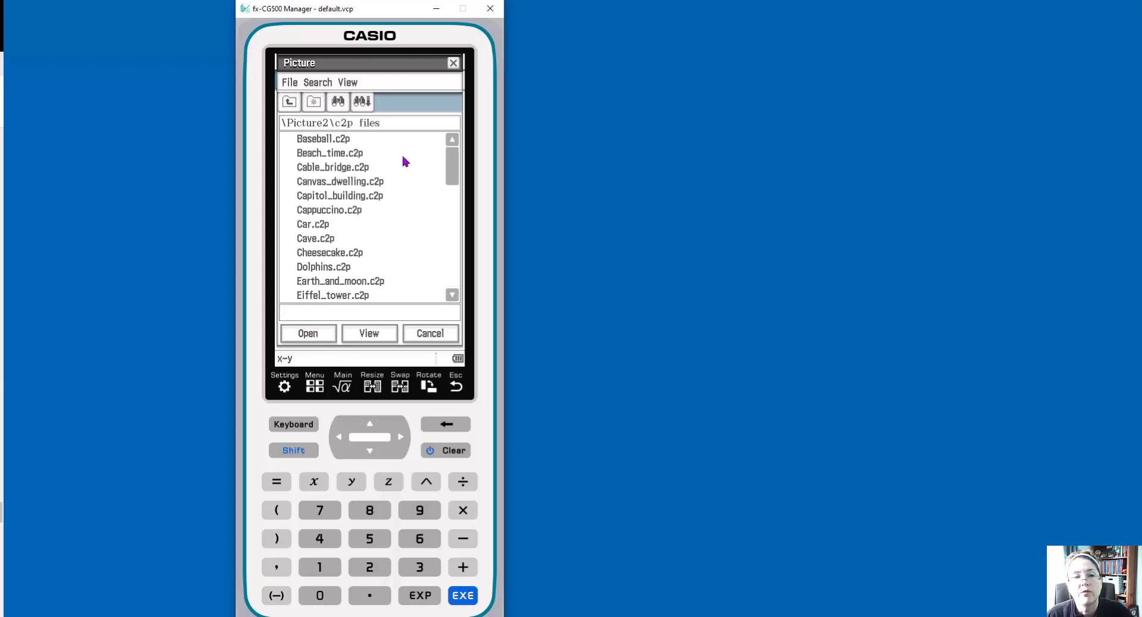
Select Canvas_dwelling.c2p and preview the teepee photo before closing the preview.
left_click_drag(460, 211, 460, 150)
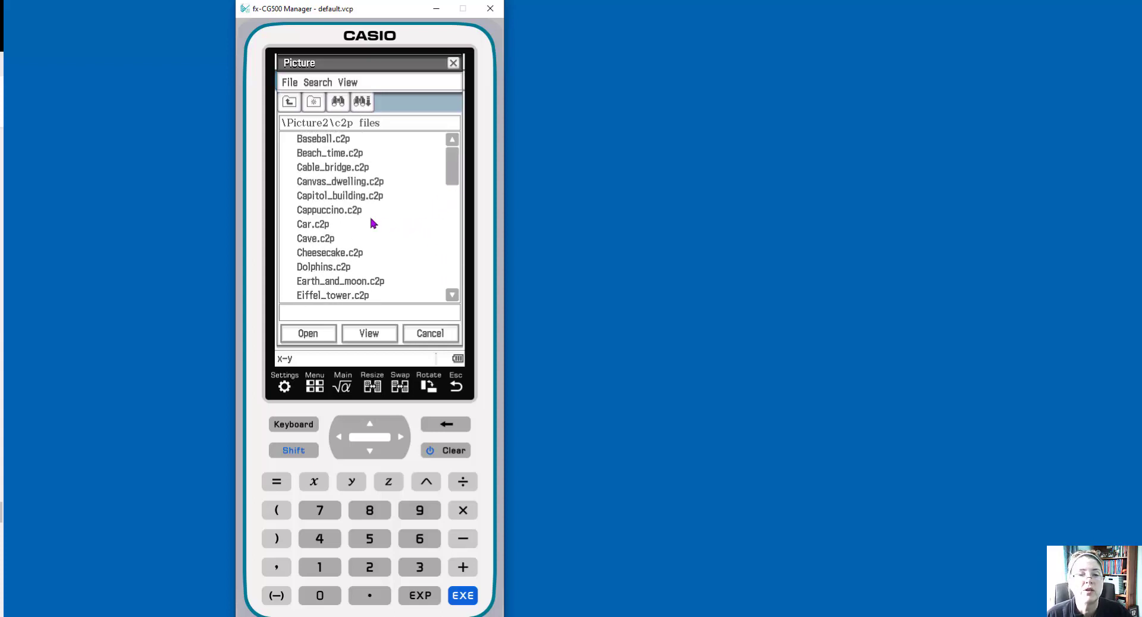
left_click(336, 184)
left_click(379, 335)
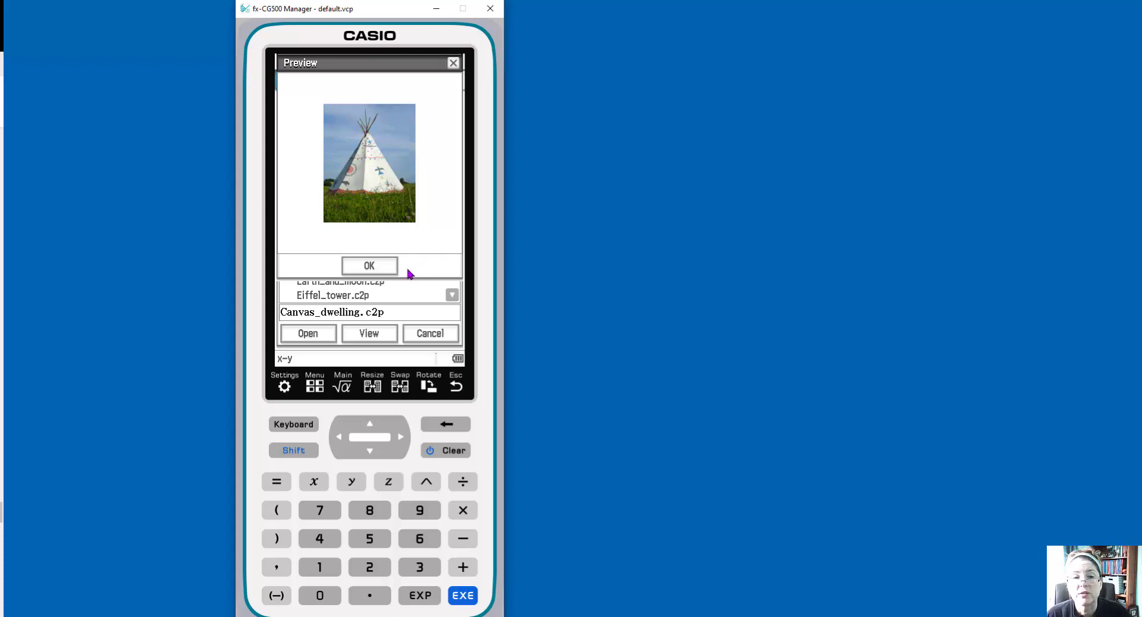
left_click(369, 266)
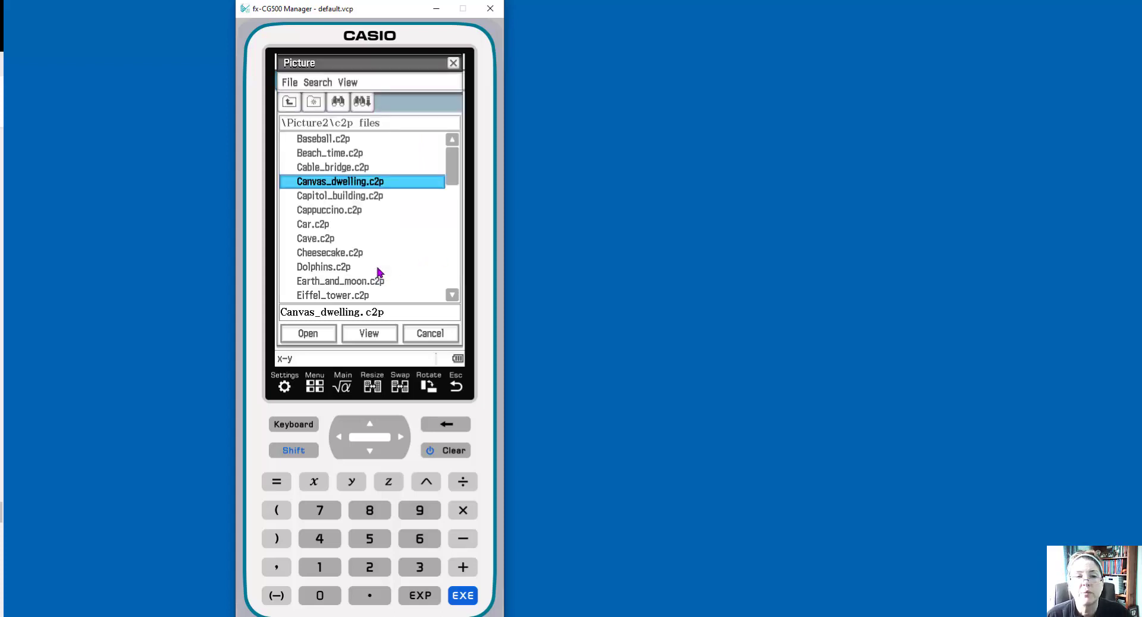
Load Canvas_dwelling.c2p as the graph background and mark six points up the teepee's left edge to the apex.
left_click(314, 338)
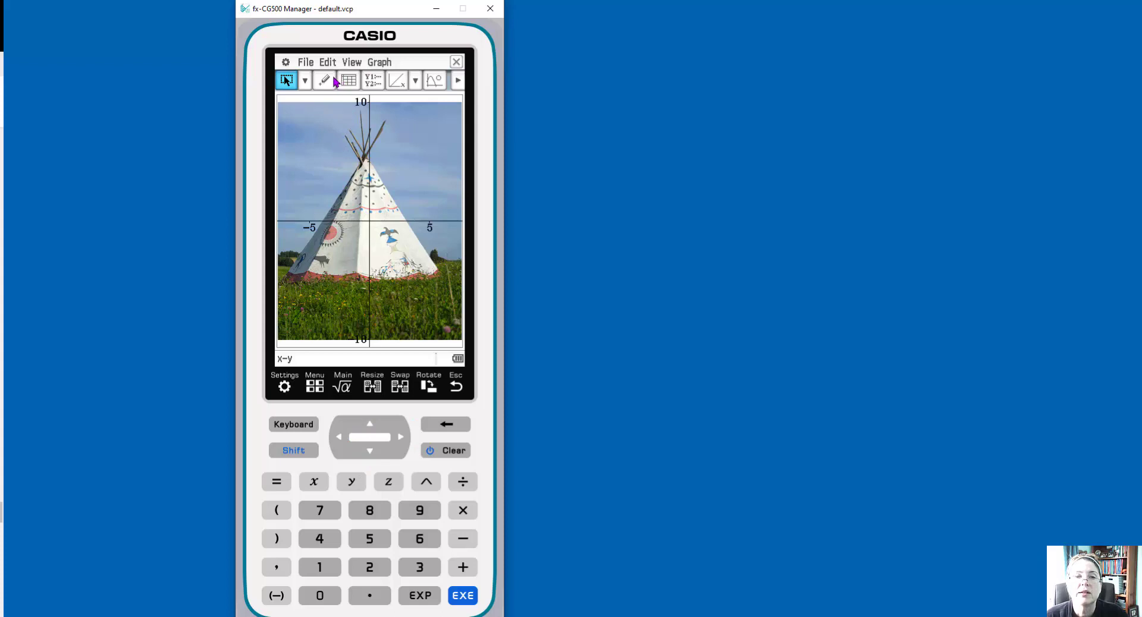
left_click(327, 81)
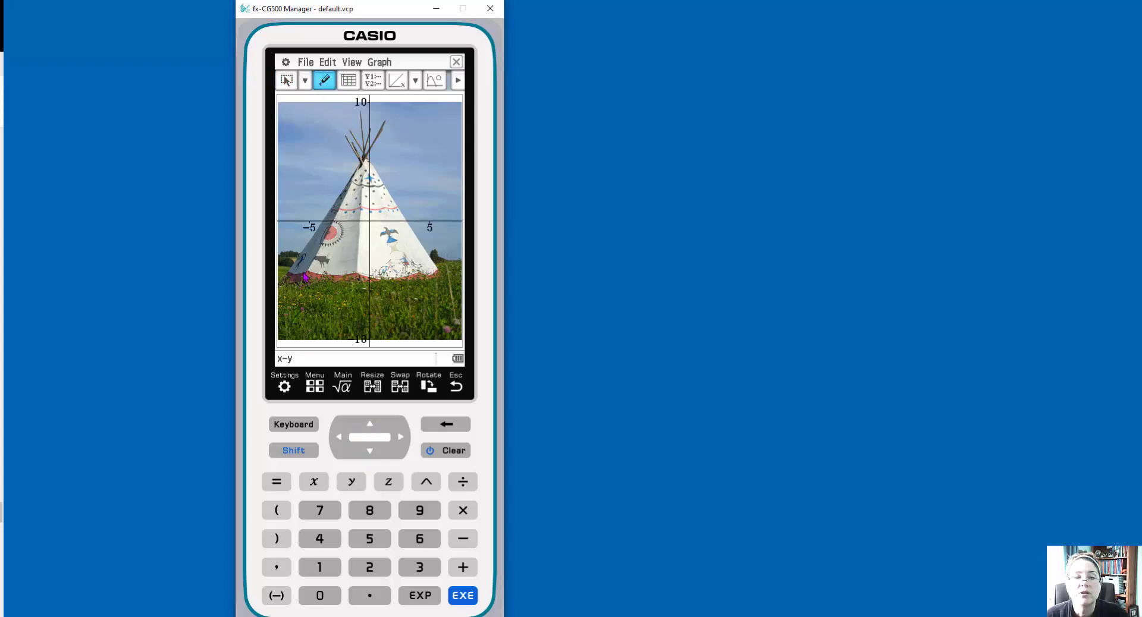
left_click(301, 279)
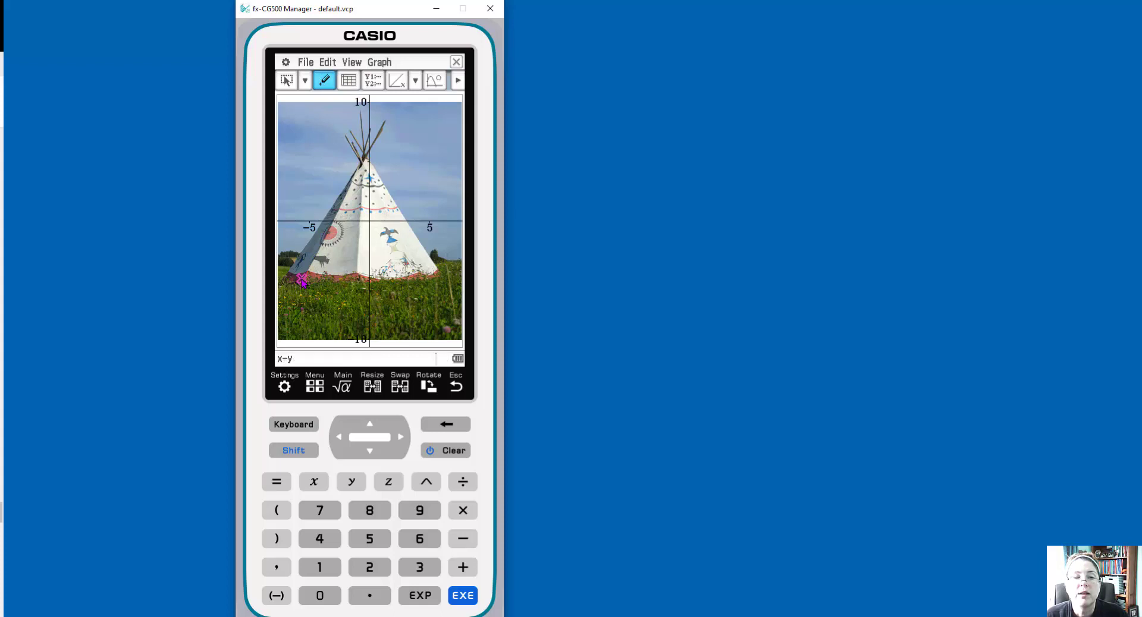
left_click(321, 247)
left_click(334, 219)
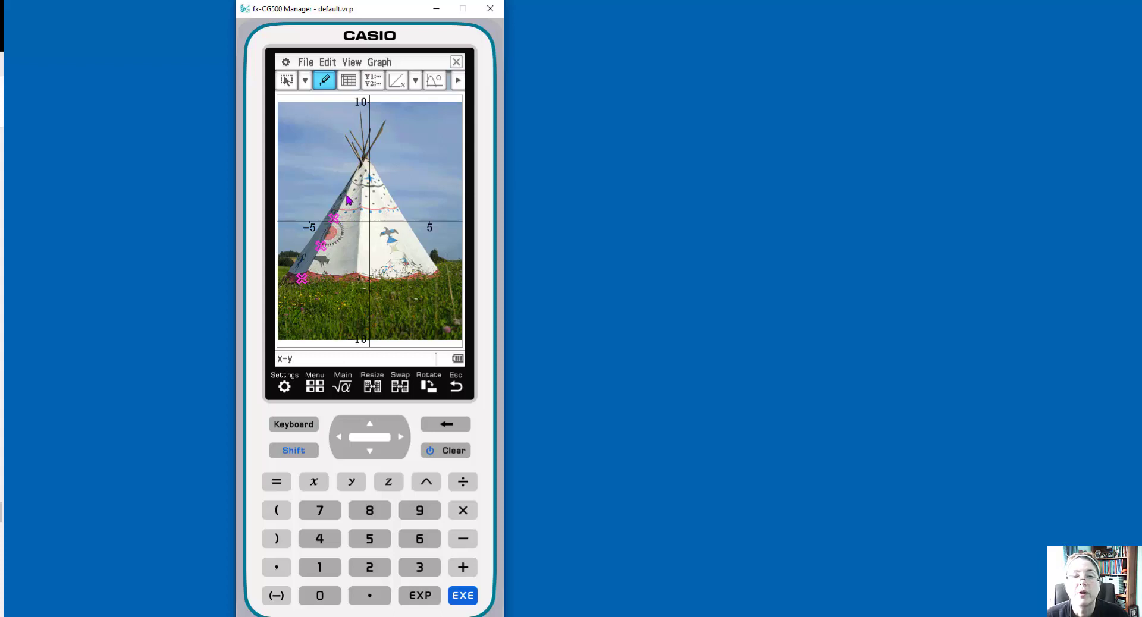
left_click(347, 194)
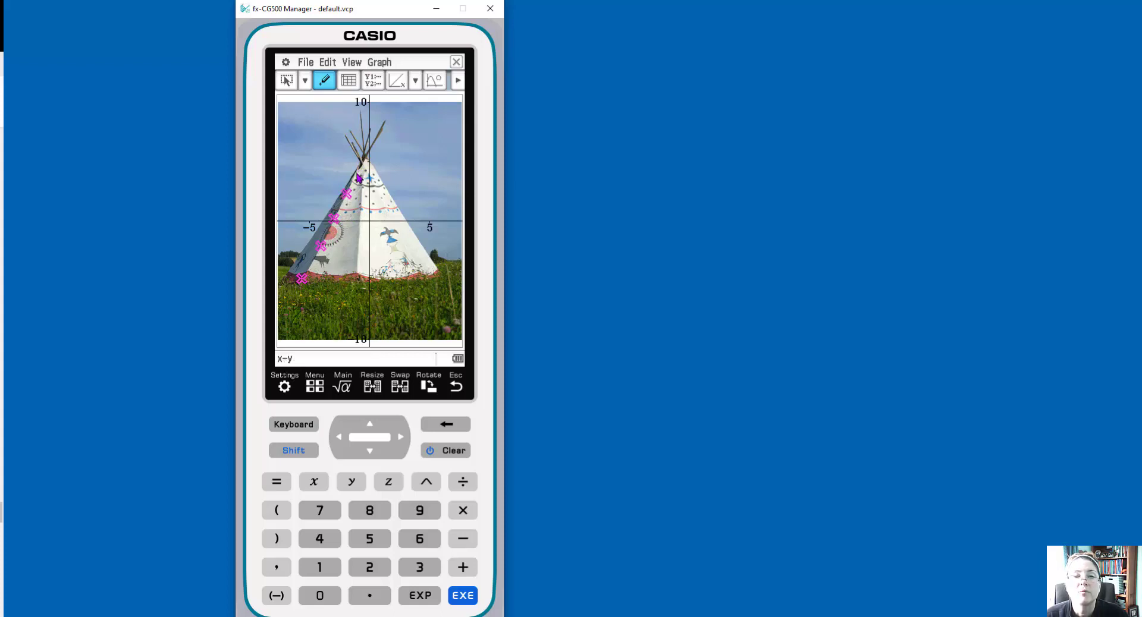
left_click(353, 177)
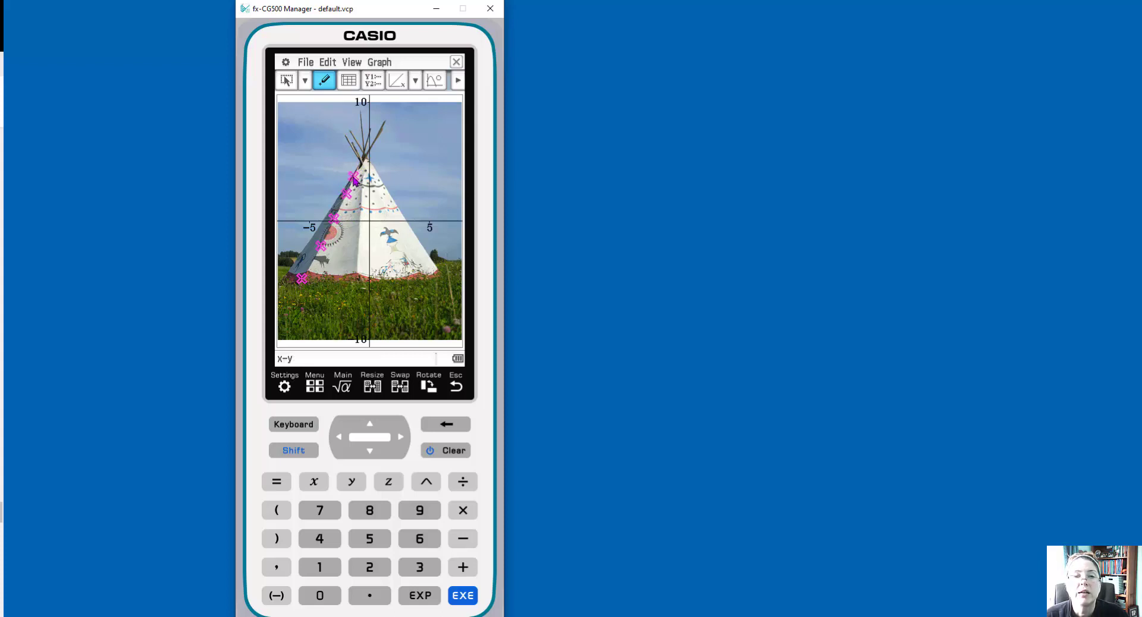
left_click(364, 147)
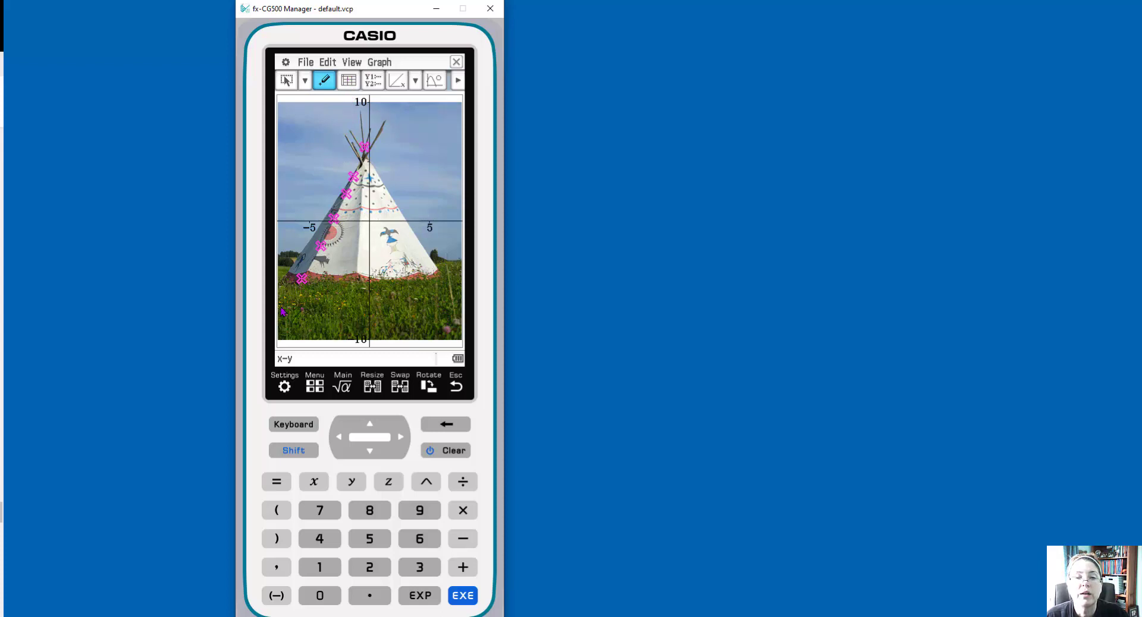
Show the coordinate table of the six points, from (−5.67, −4.85) to (−0.4209, 6.25), and reactivate the graph.
left_click(349, 80)
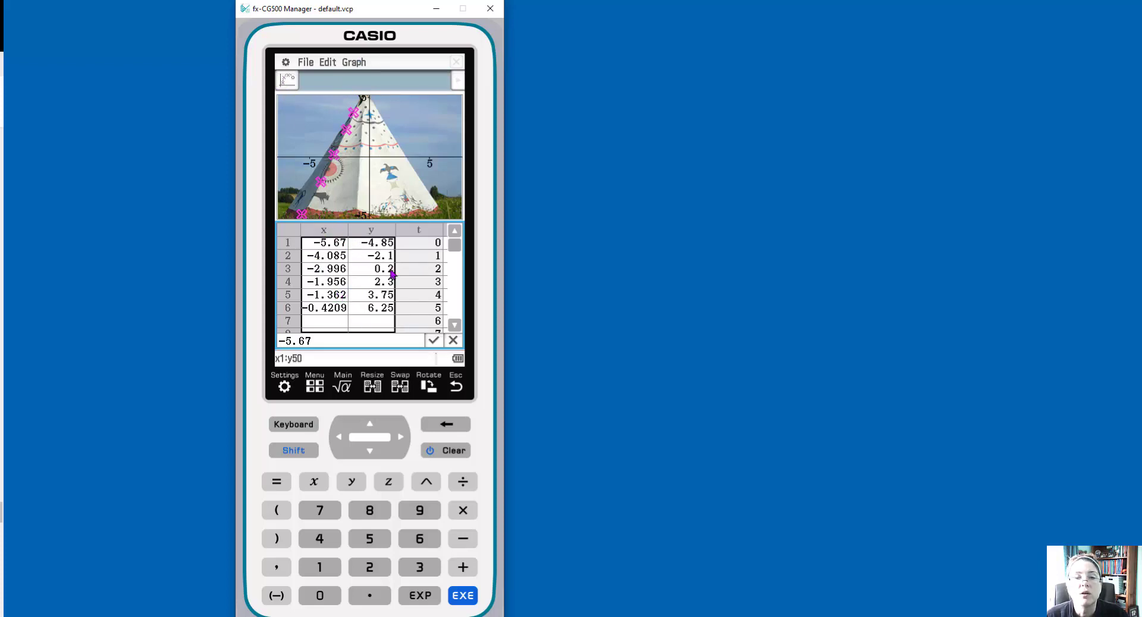
left_click(287, 81)
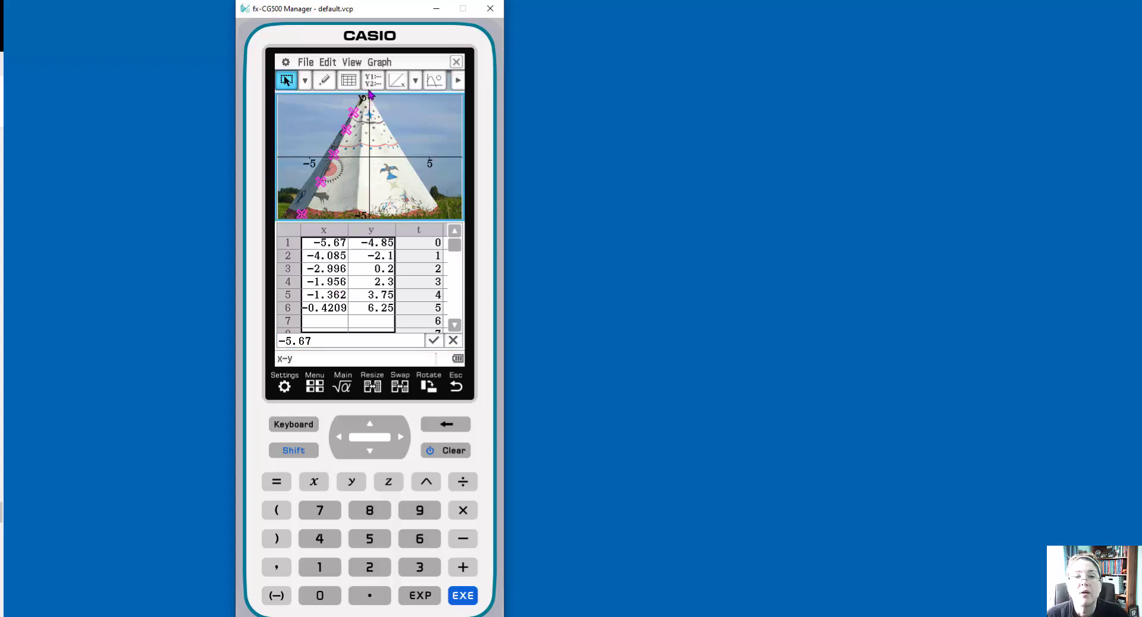
Fit a Linear Reg y=a·x+b to the points (a≈2.098, b≈6.690) and copy the formula to py1.
left_click(397, 82)
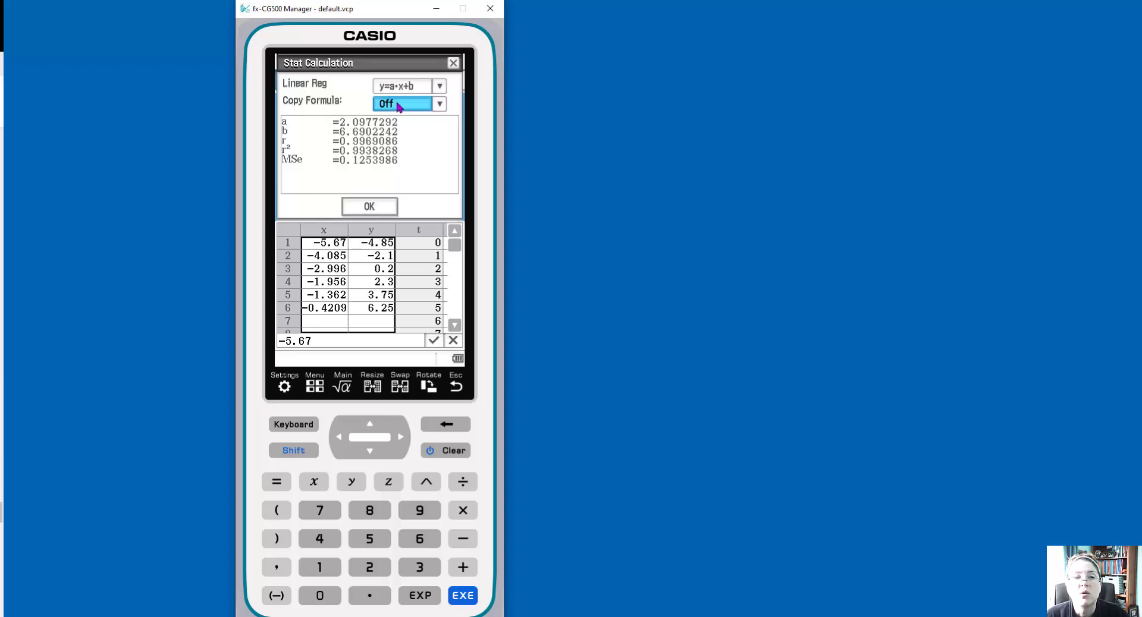
left_click(439, 86)
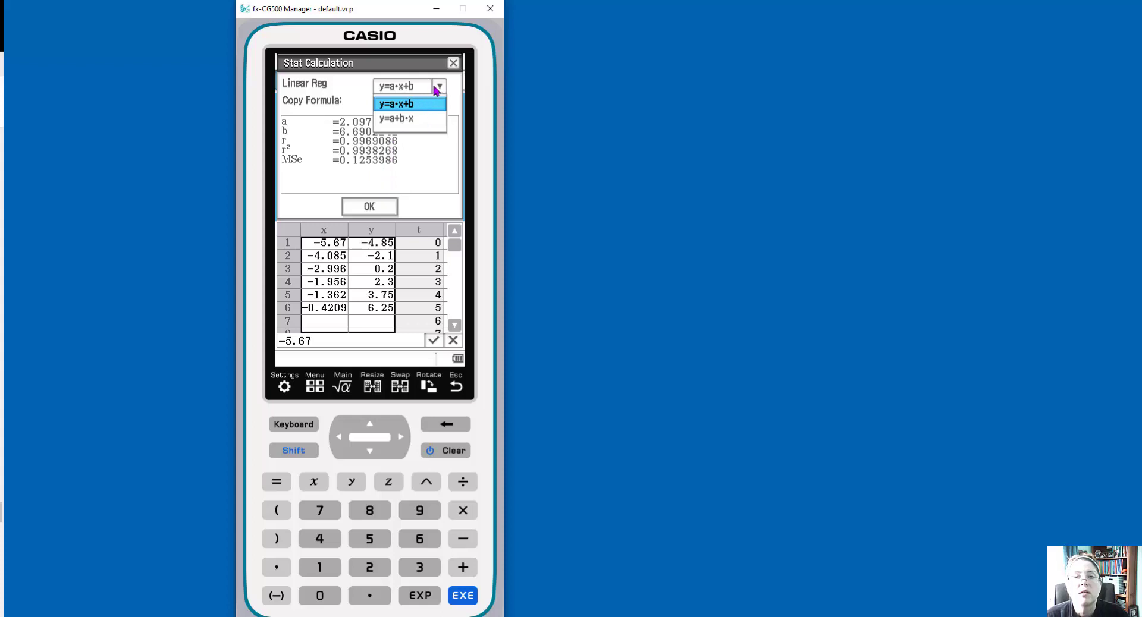
left_click(431, 154)
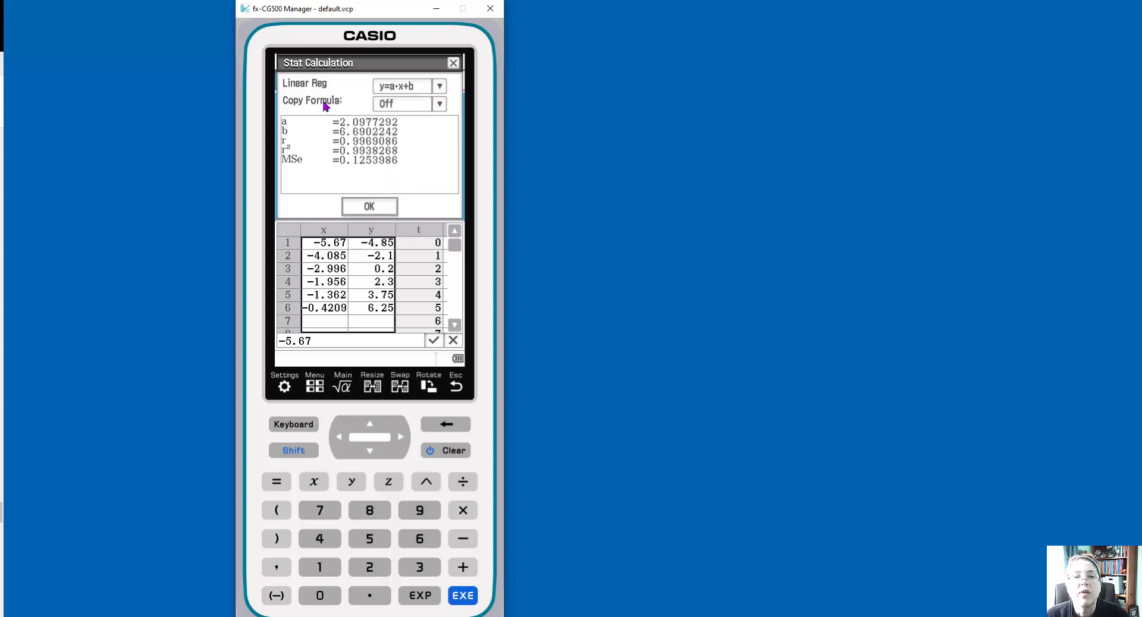
left_click(439, 104)
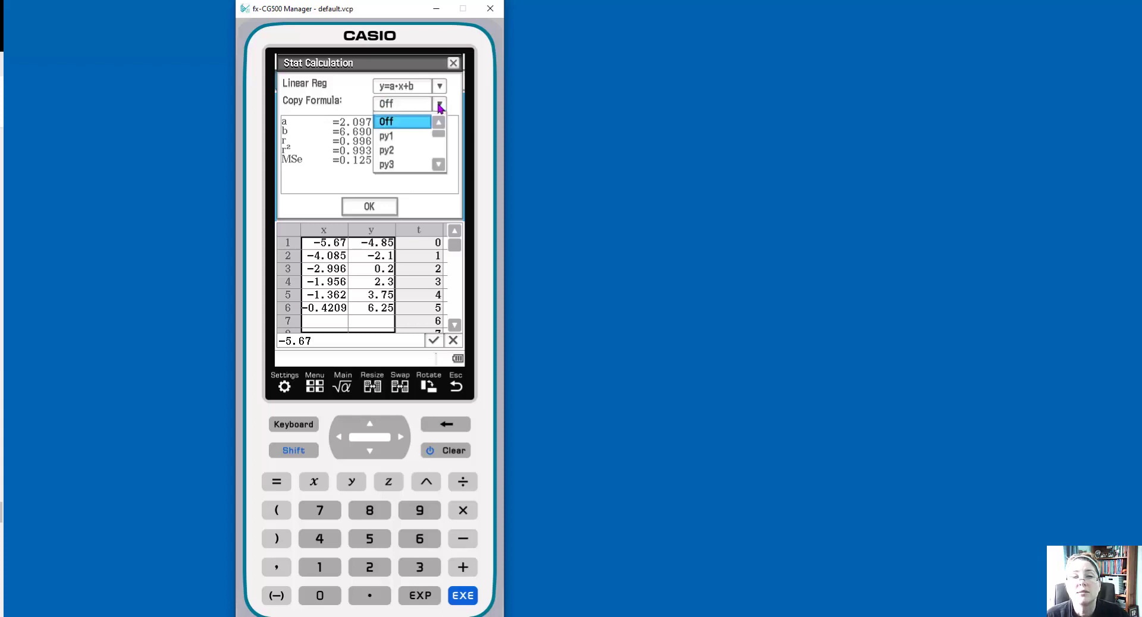
left_click(388, 139)
left_click(374, 212)
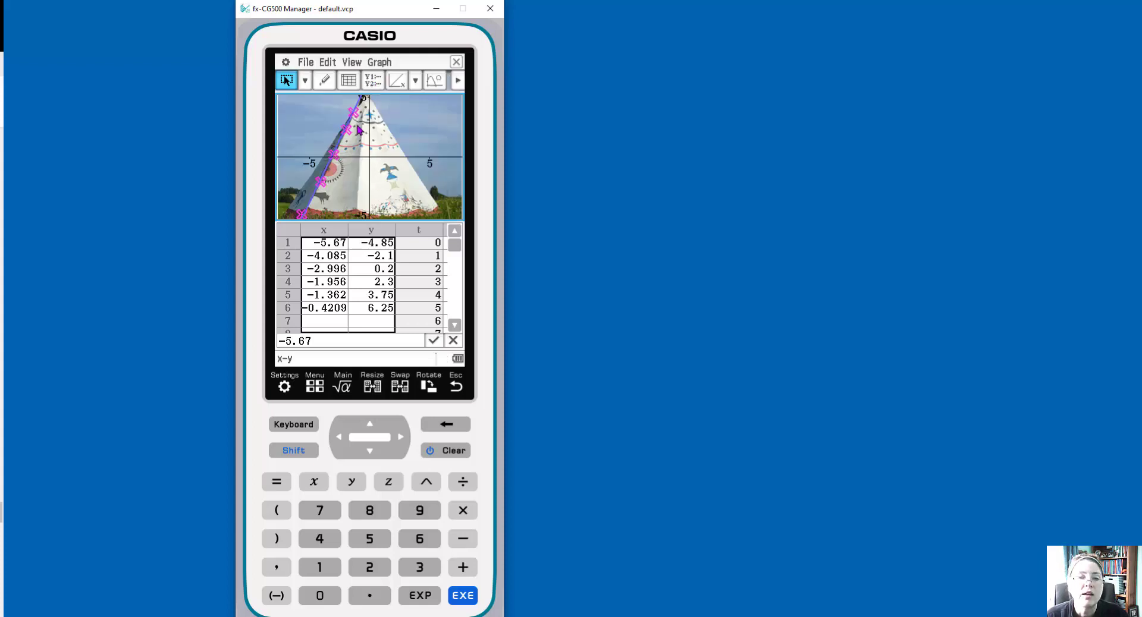
left_click(373, 81)
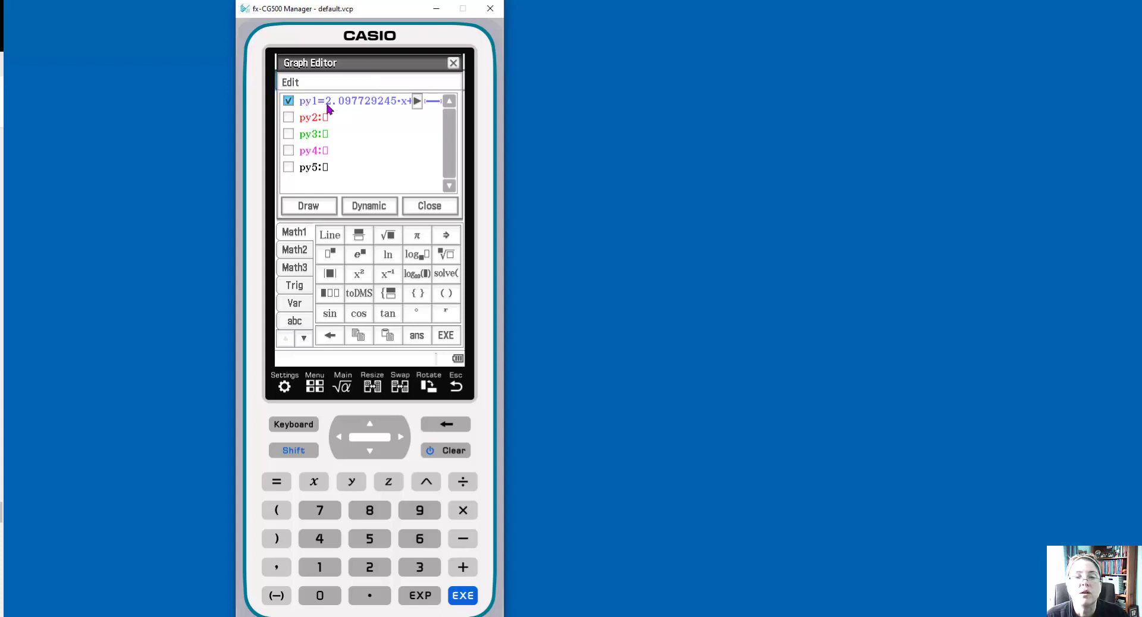
left_click(427, 101)
left_click(417, 101)
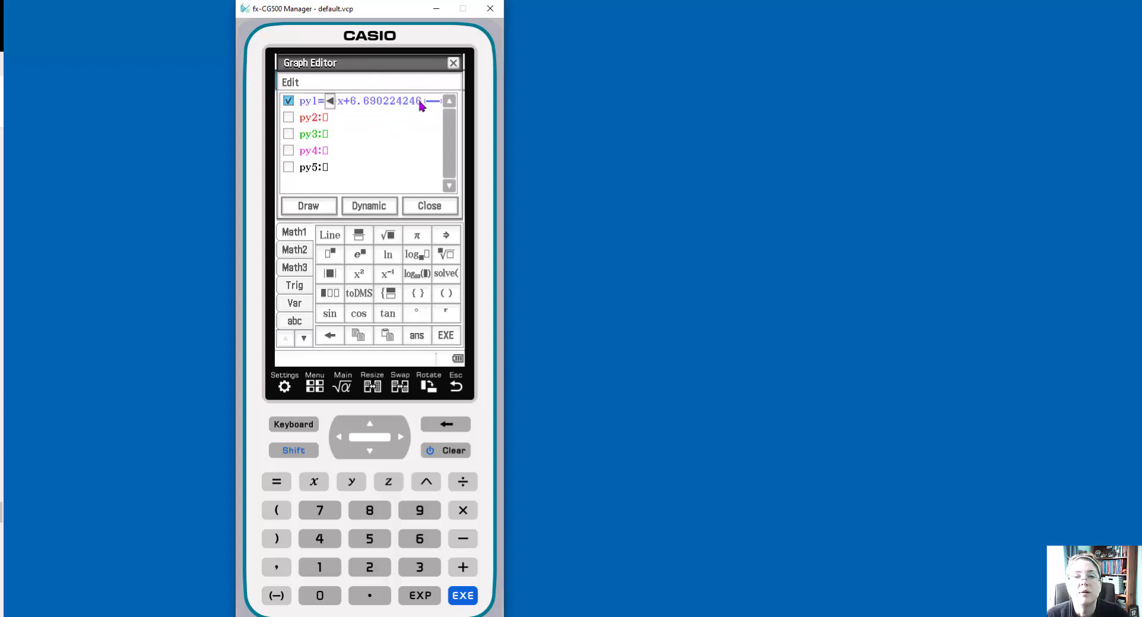
left_click(330, 102)
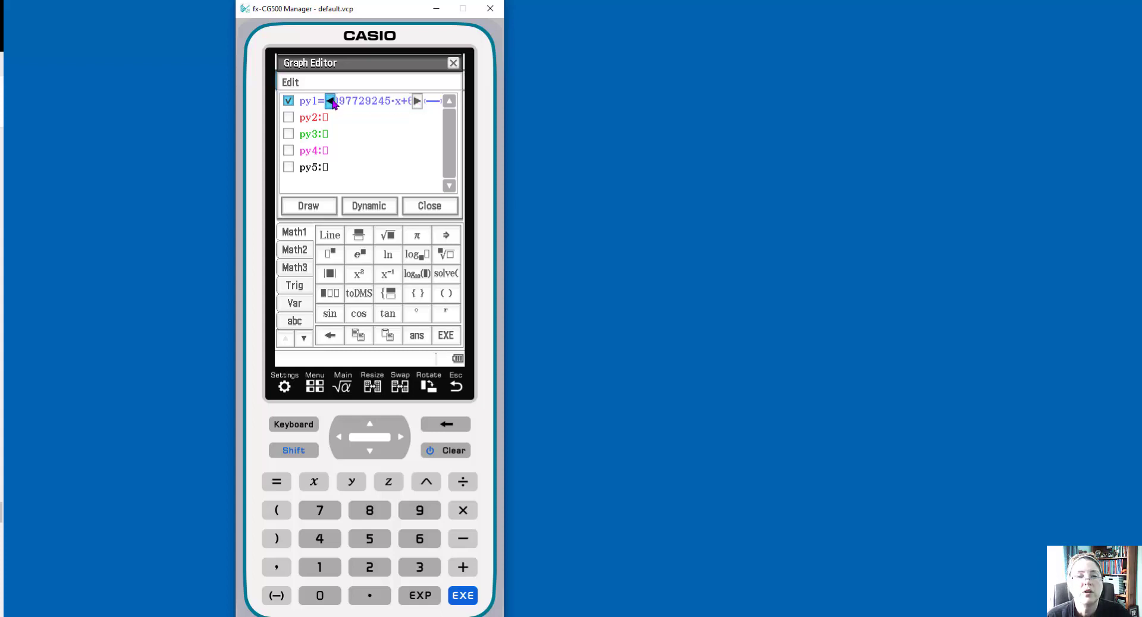
left_click(429, 206)
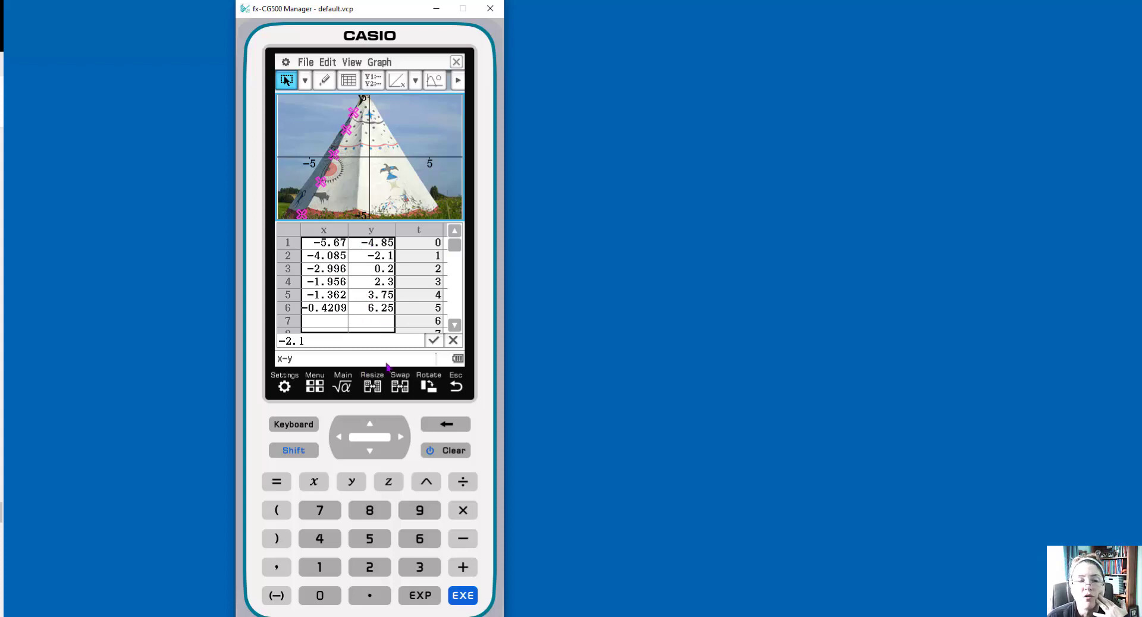
Leave Picture Plot and return to the calculator's main app menu.
left_click(318, 387)
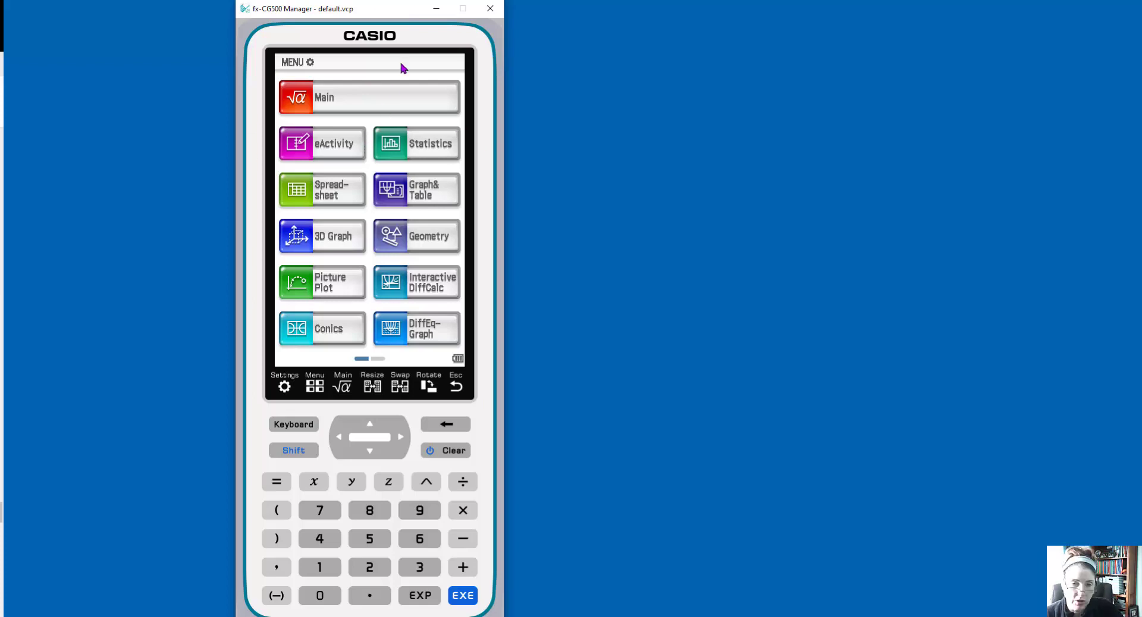